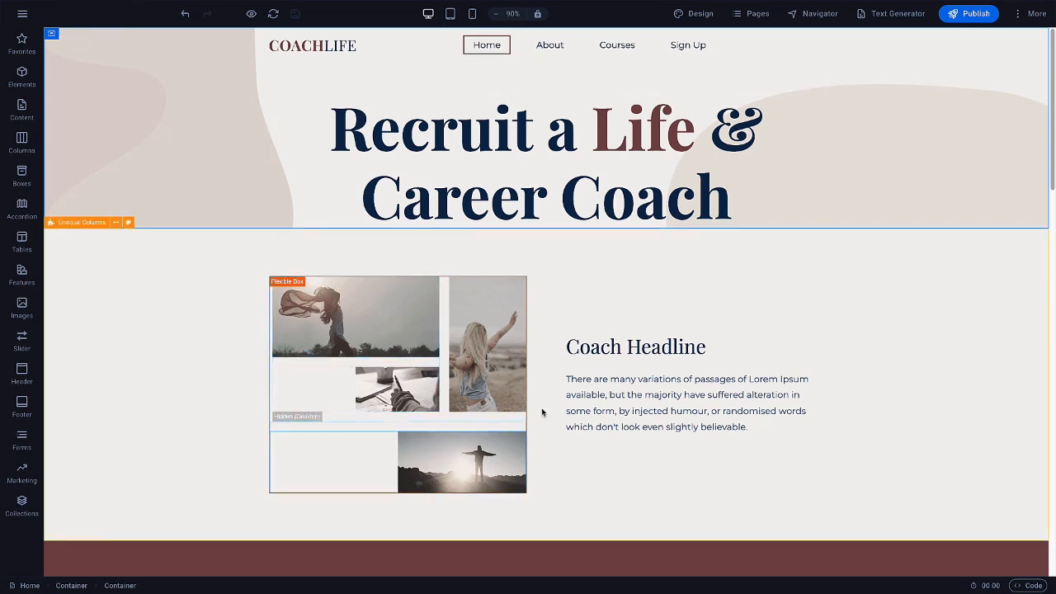
Change the "Coach Headline" heading to "Healthy Living" and center-align it.
{"action": "left_click", "coordinate": [648, 350]}
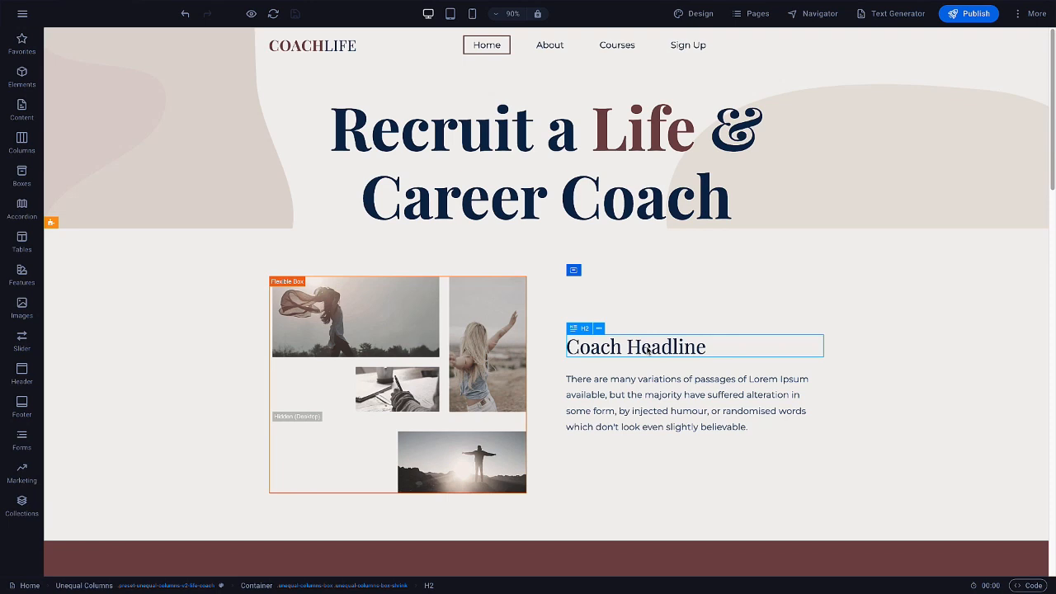
{"action": "double_click", "coordinate": [648, 350]}
{"action": "type", "text": "He"}
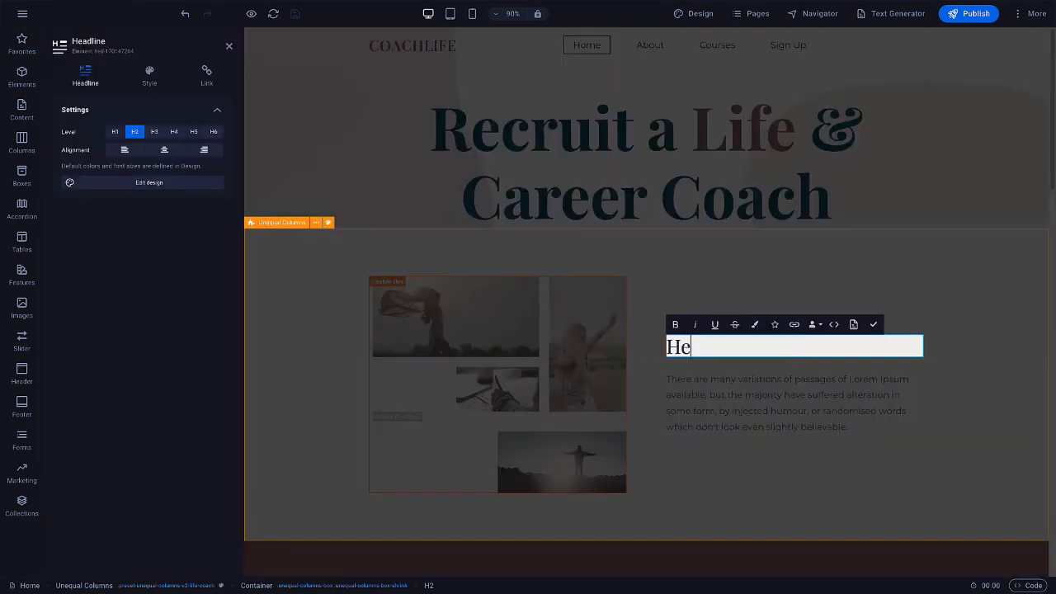
{"action": "type", "text": "althy Living"}
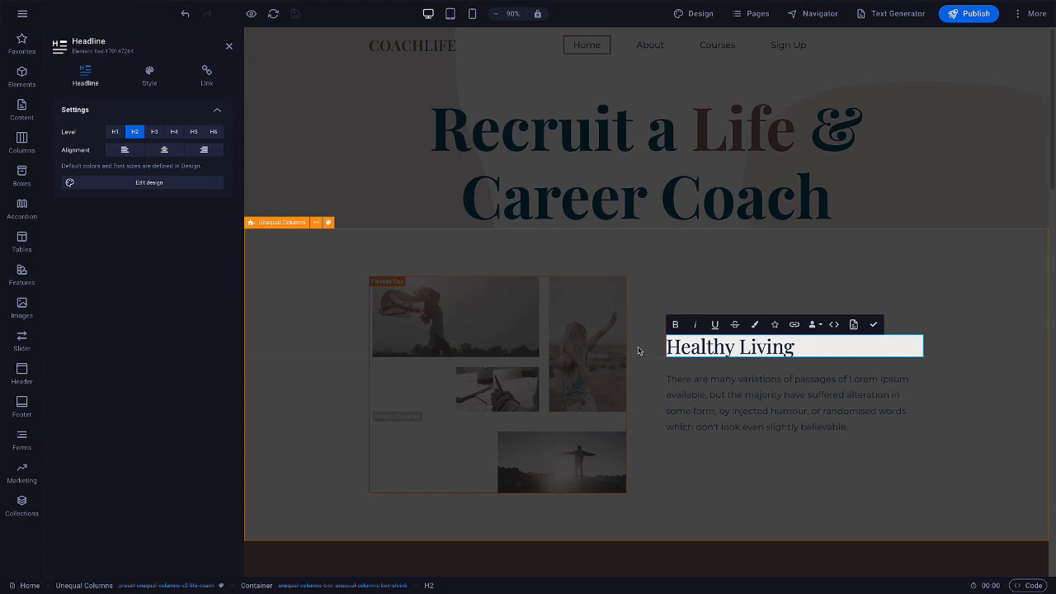
{"action": "left_click", "coordinate": [163, 150]}
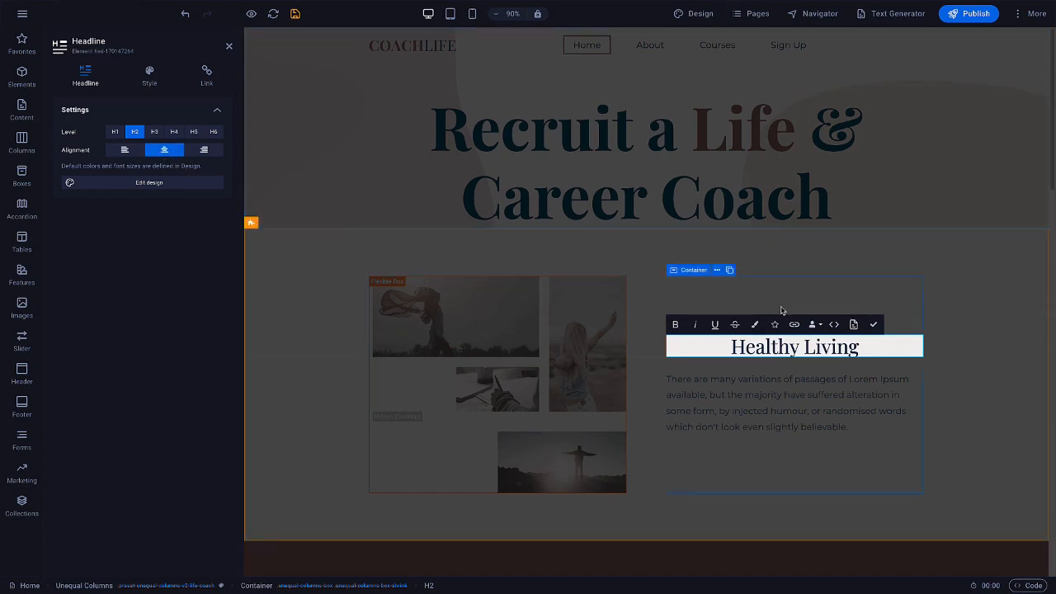
{"action": "left_click", "coordinate": [872, 325]}
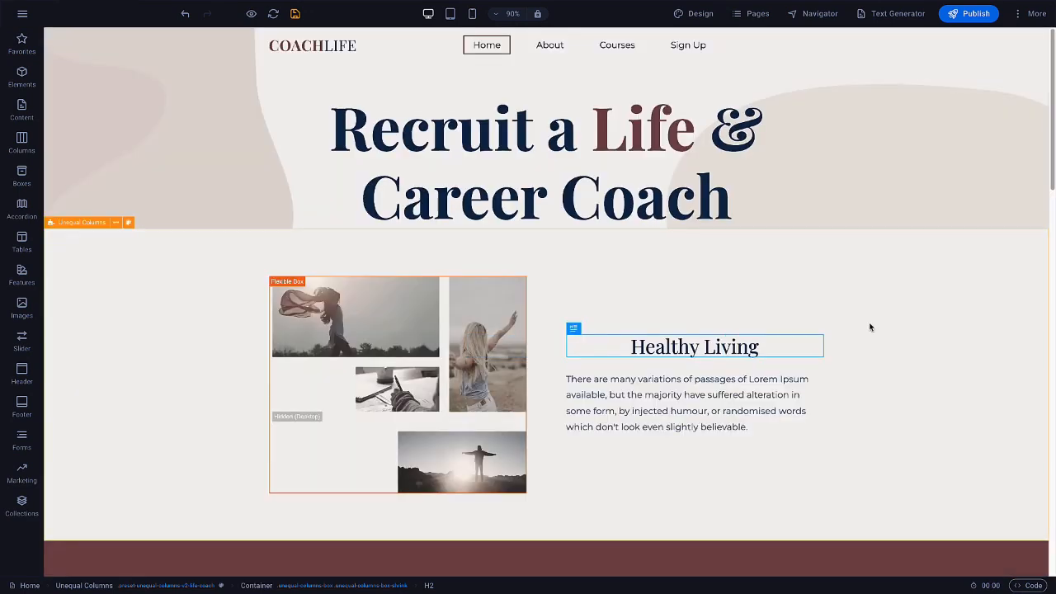
Try to move the "Healthy Living" headline out of its column to between the banner and the image columns section.
{"action": "left_click", "coordinate": [787, 340]}
{"action": "left_click_drag", "start_coordinate": [746, 350], "coordinate": [727, 266]}
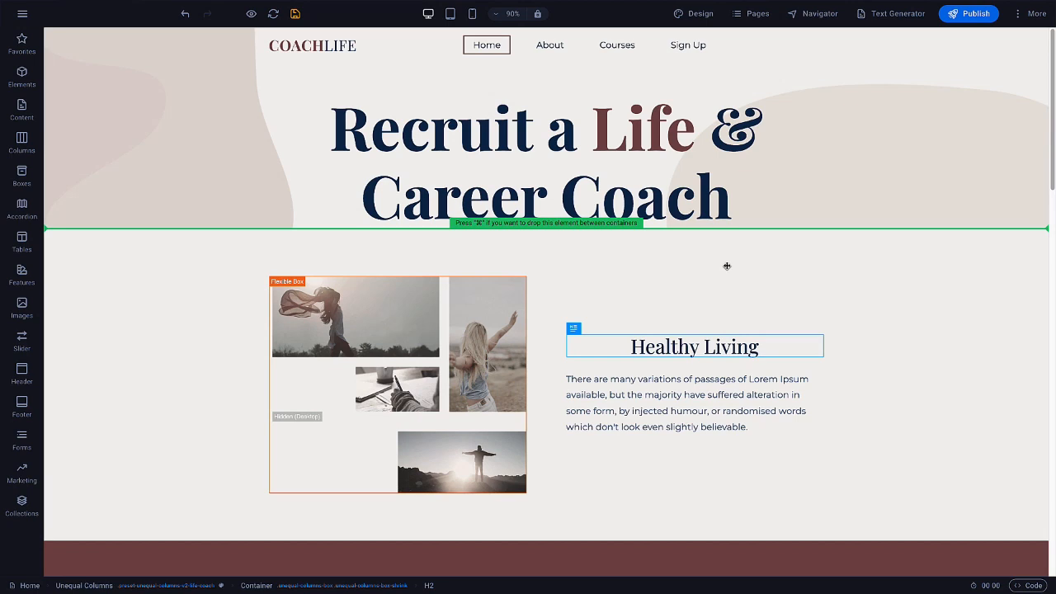
{"action": "left_click_drag", "start_coordinate": [726, 265], "coordinate": [726, 267]}
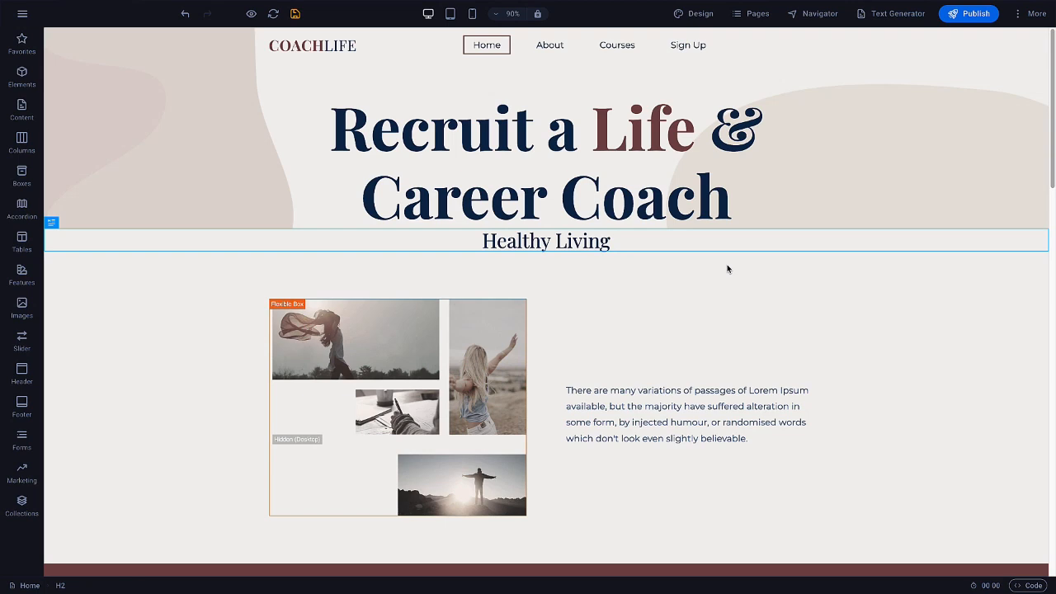
{"action": "key", "text": "ctrl+z"}
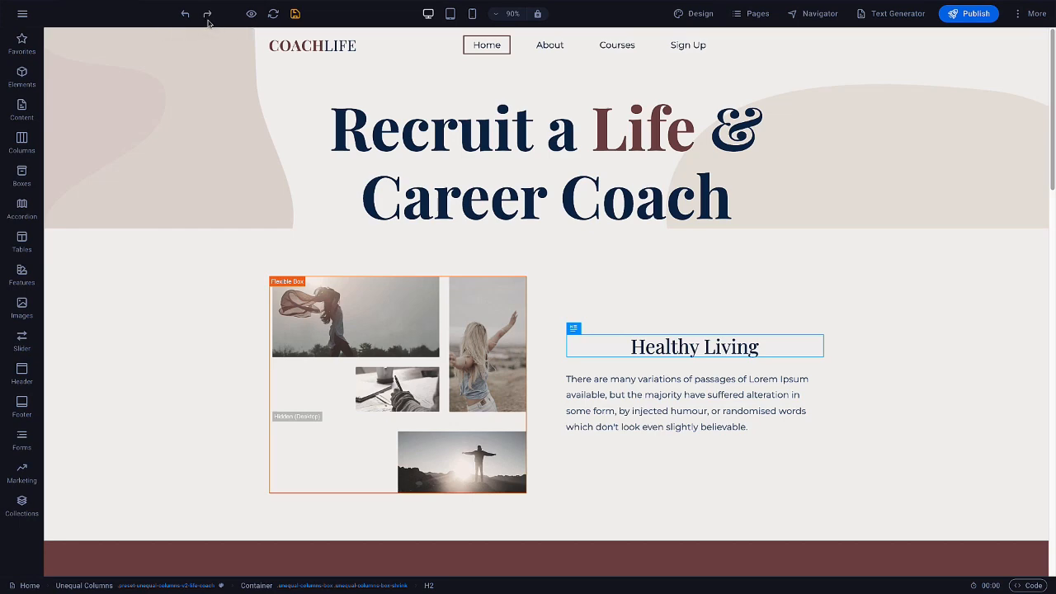
View the editor's keyboard shortcuts cheatsheet and close it.
{"action": "left_click", "coordinate": [24, 14]}
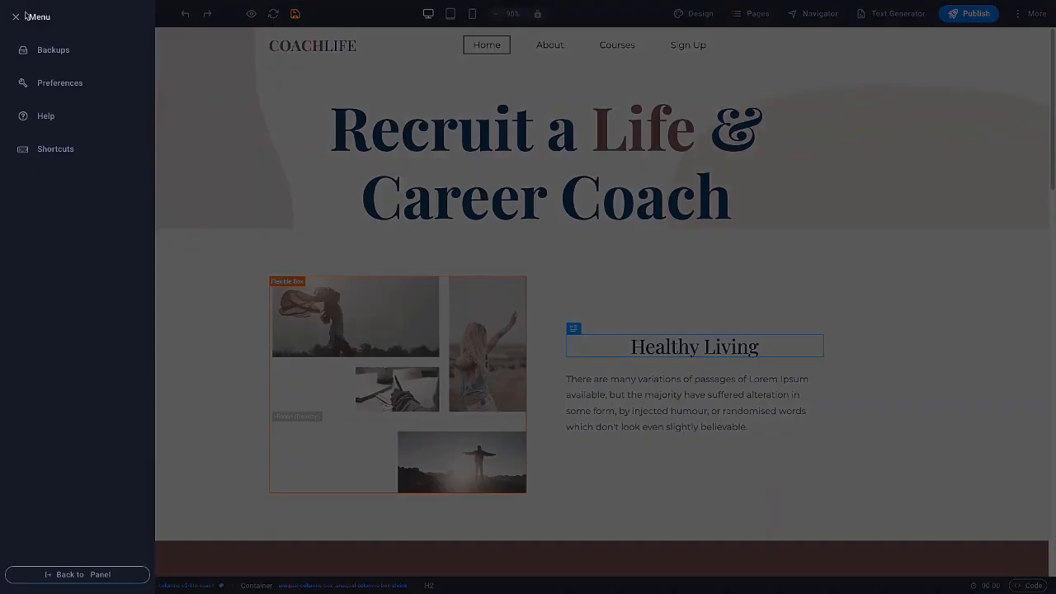
{"action": "left_click", "coordinate": [47, 146]}
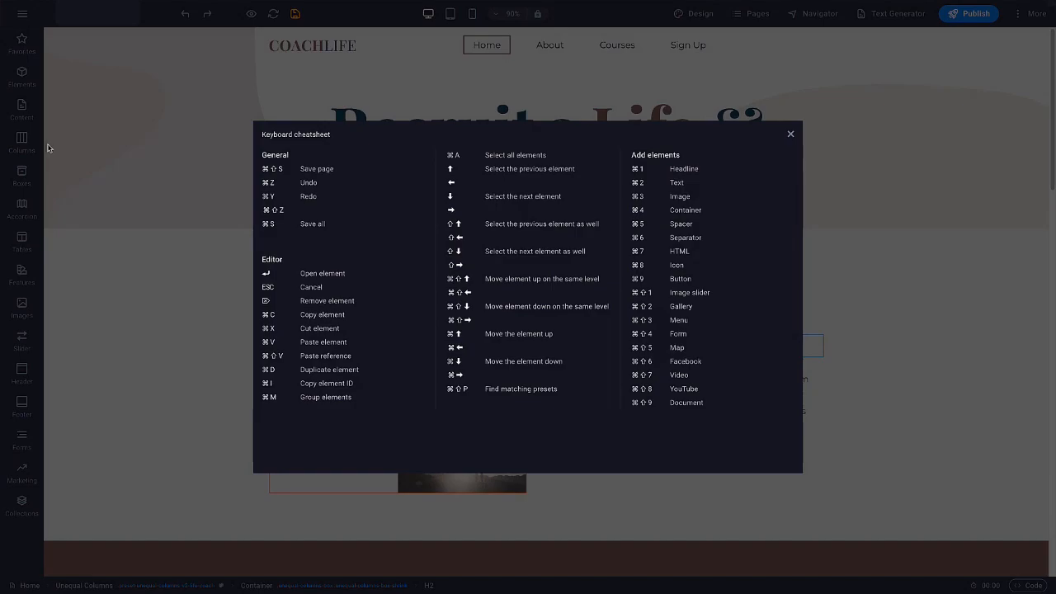
{"action": "left_click", "coordinate": [790, 134]}
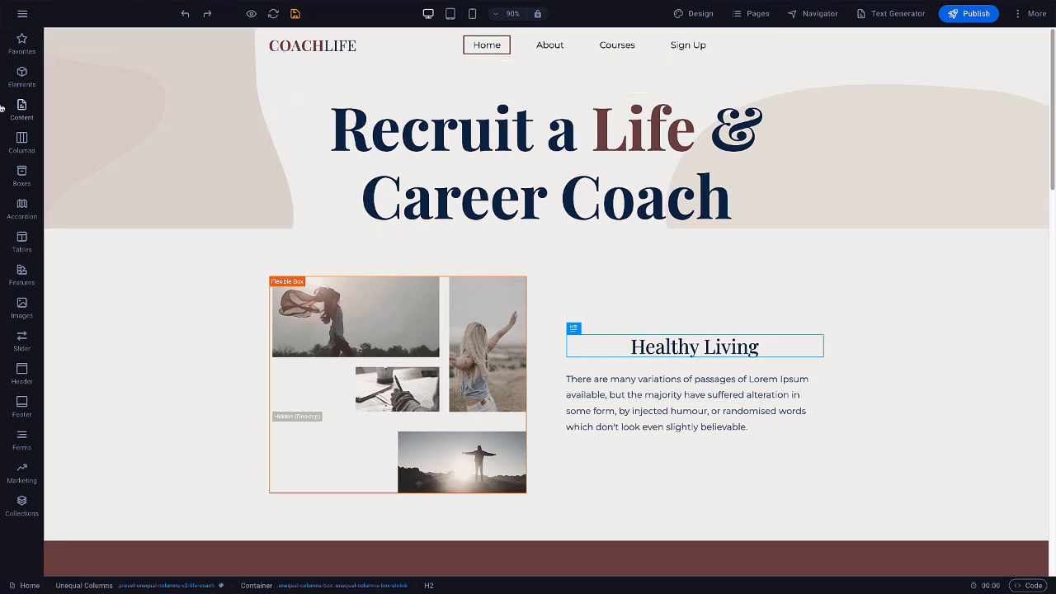
Try to add an empty image element directly below the banner headline.
{"action": "left_click", "coordinate": [22, 75]}
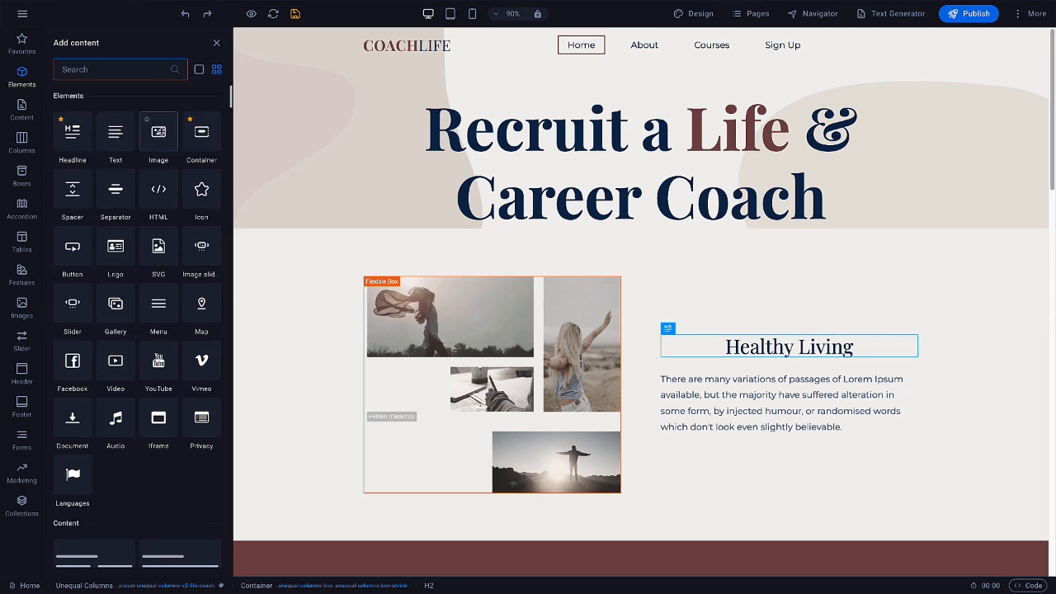
{"action": "left_click_drag", "start_coordinate": [161, 132], "coordinate": [258, 209]}
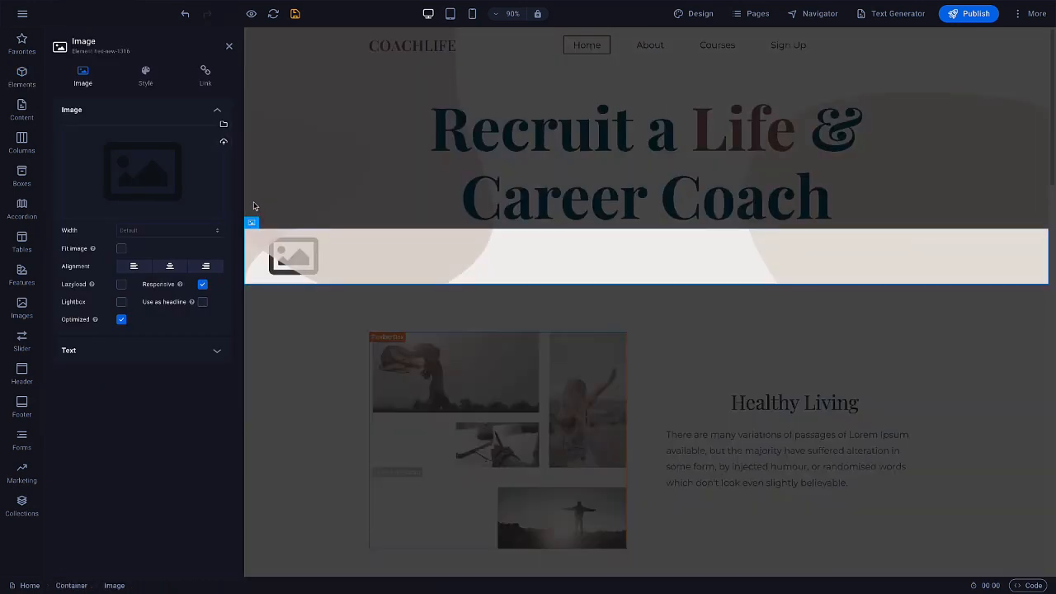
{"action": "key", "text": "ctrl+z"}
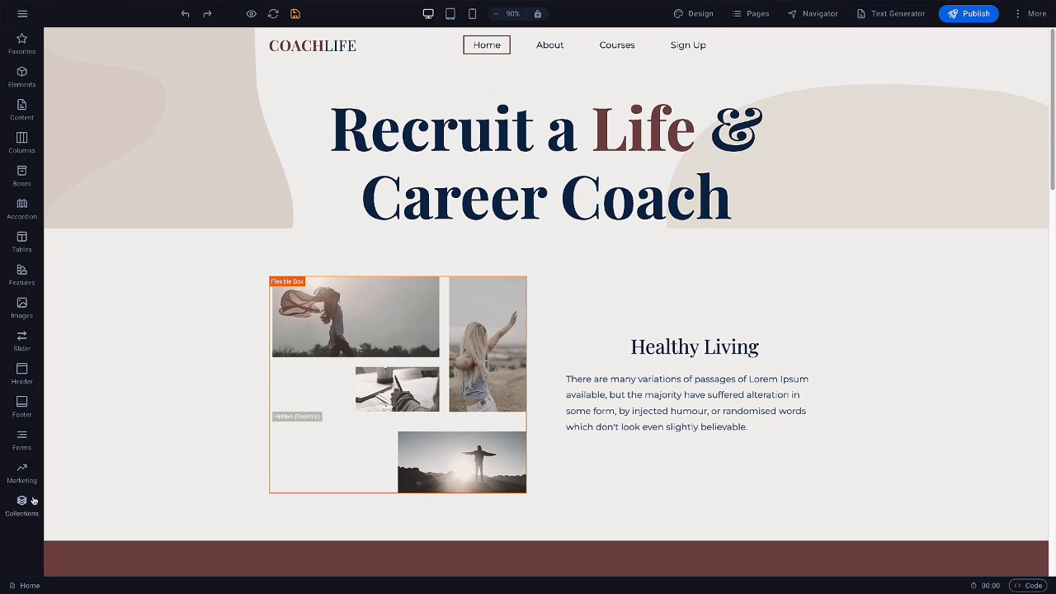
Replace the header logo with the uploaded "Roccogym logo" file and apply it globally as the website logo.
{"action": "left_click", "coordinate": [318, 48]}
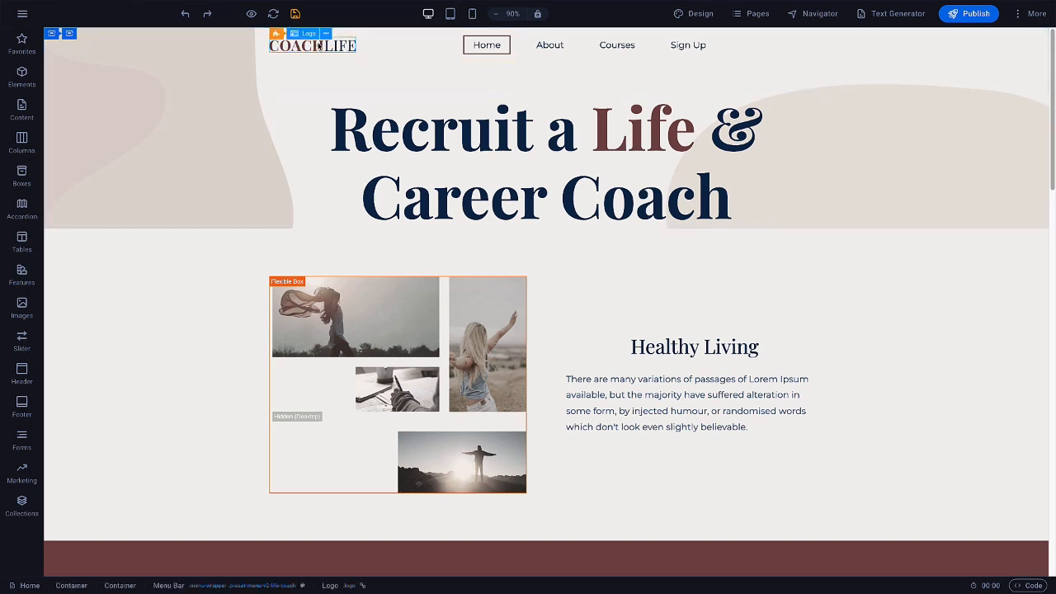
{"action": "double_click", "coordinate": [317, 47]}
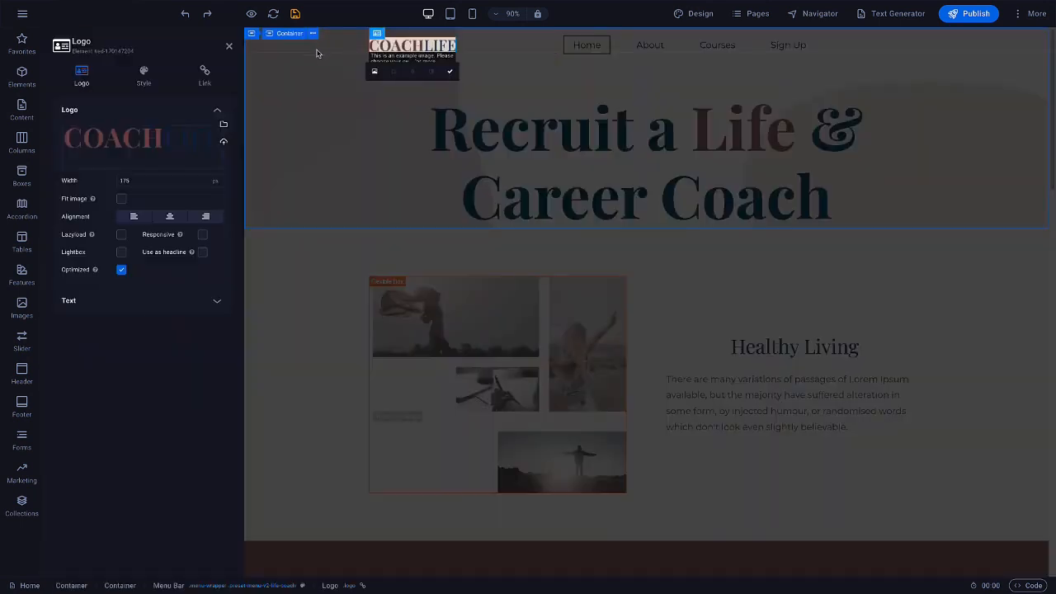
{"action": "left_click", "coordinate": [223, 144]}
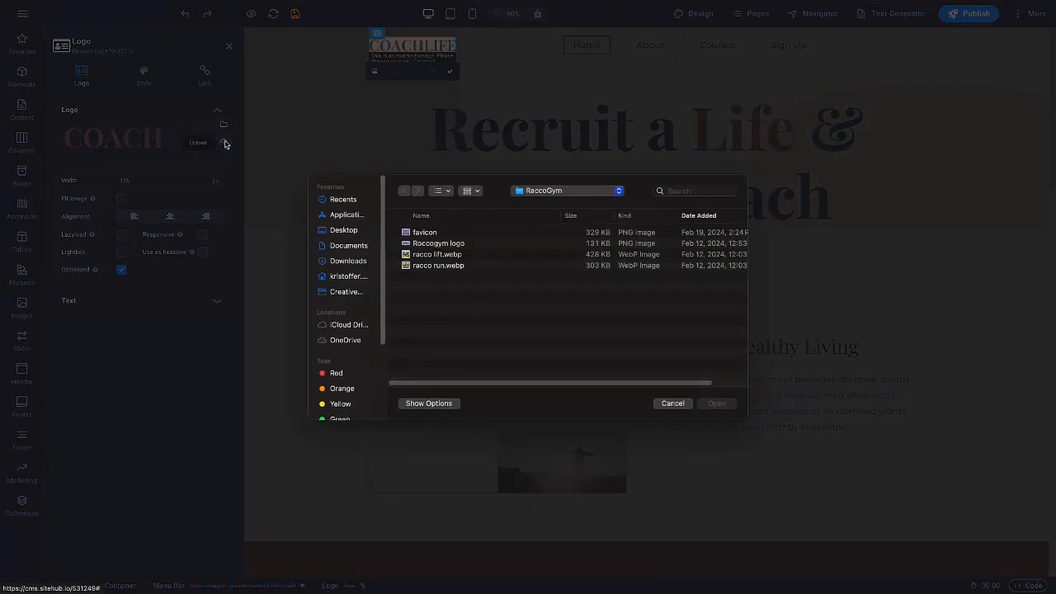
{"action": "double_click", "coordinate": [449, 242]}
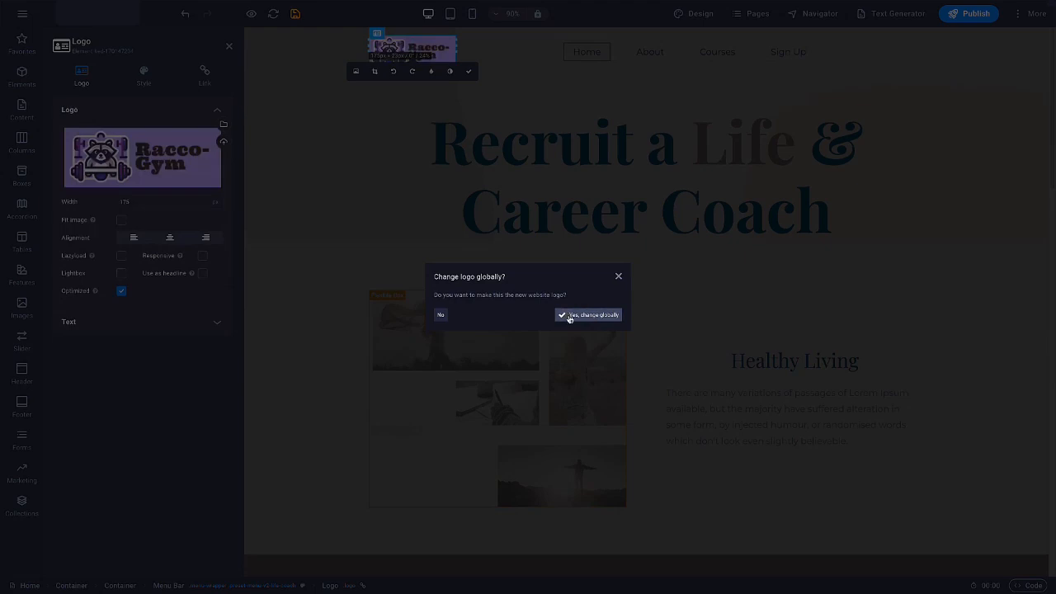
{"action": "left_click", "coordinate": [568, 317]}
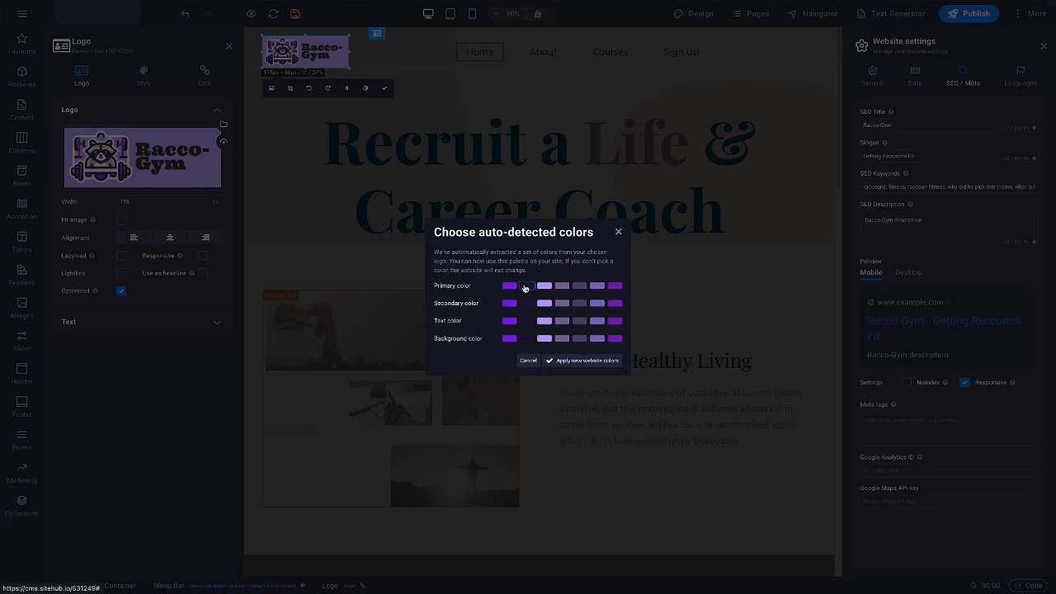
Apply auto-detected logo colors: very dark purple as primary, greyish purple as secondary, and light purple as background.
{"action": "left_click", "coordinate": [579, 305]}
{"action": "left_click", "coordinate": [542, 339]}
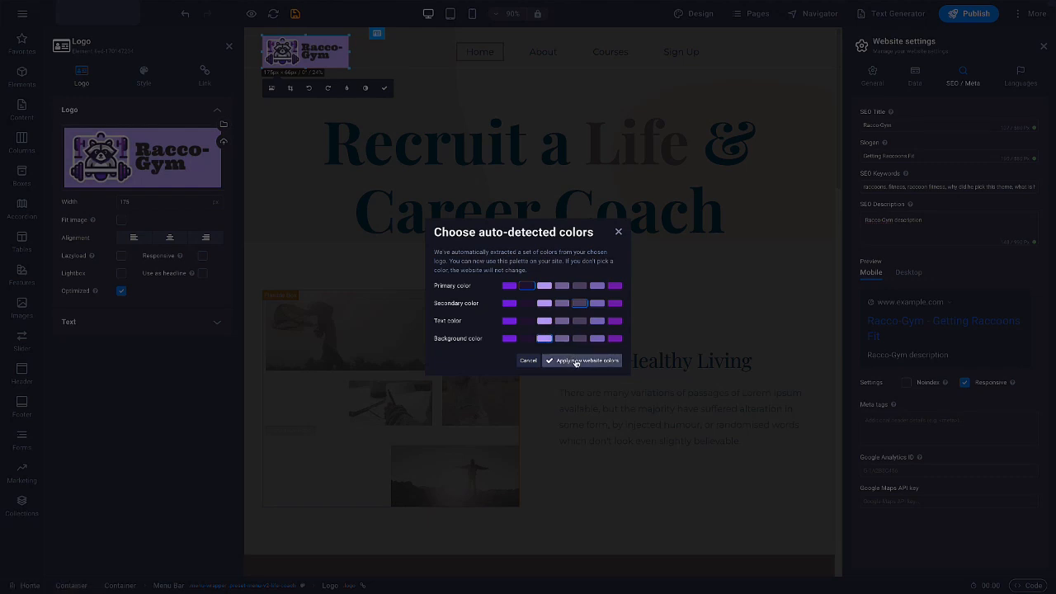
{"action": "left_click", "coordinate": [576, 361]}
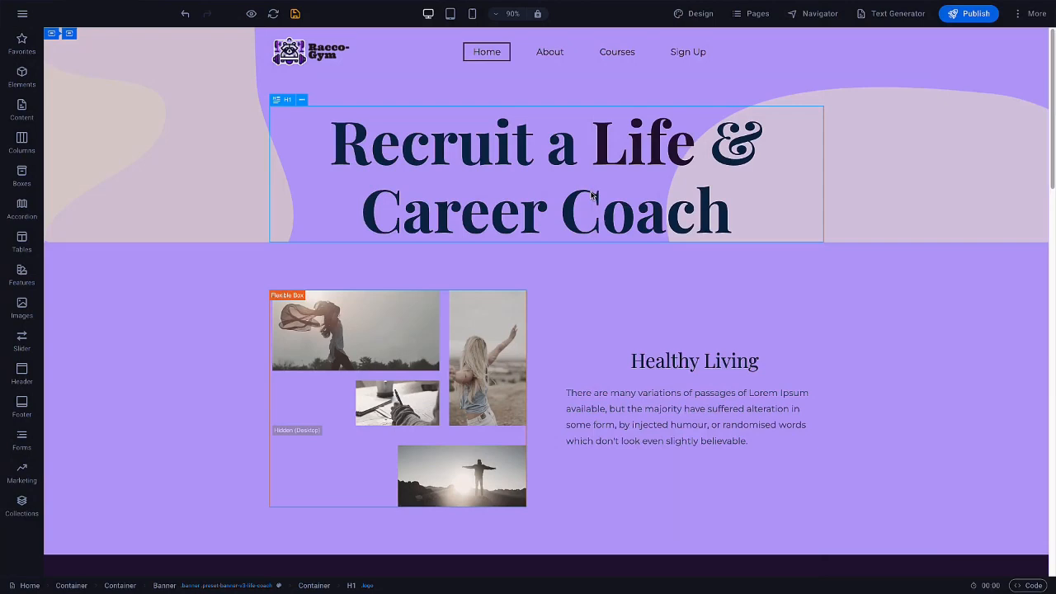
Replace the main banner headline with "Fitness for Raccoons!".
{"action": "double_click", "coordinate": [593, 195]}
{"action": "type", "text": "Fitness for Raccoons!"}
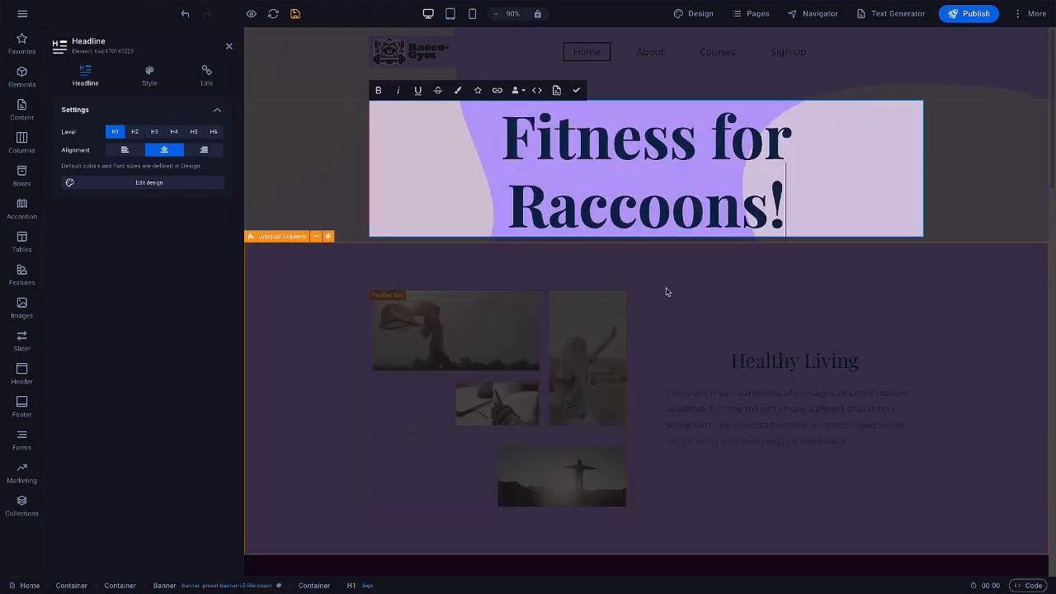
{"action": "left_click", "coordinate": [659, 286]}
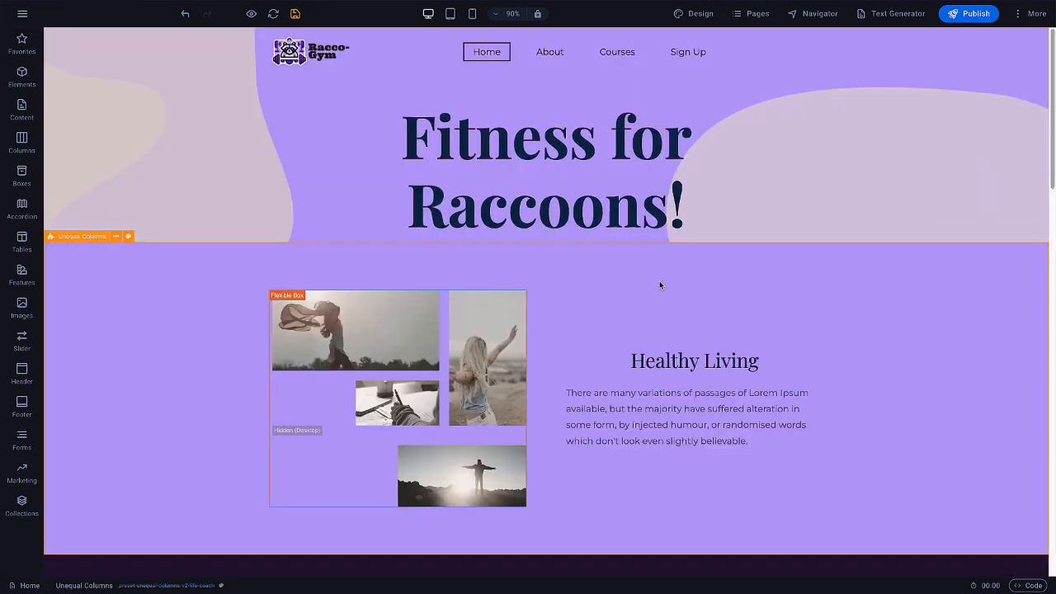
Find the Cards preset with the search term "cards" and insert it between the banner and the image columns section.
{"action": "left_click", "coordinate": [33, 80]}
{"action": "type", "text": "cards"}
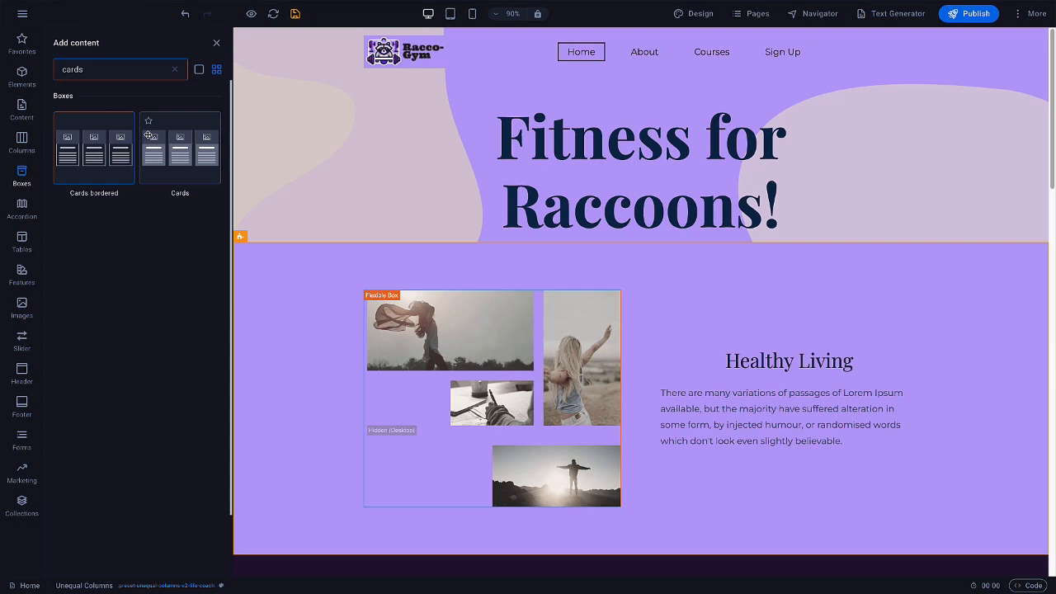
{"action": "left_click_drag", "start_coordinate": [170, 138], "coordinate": [310, 237]}
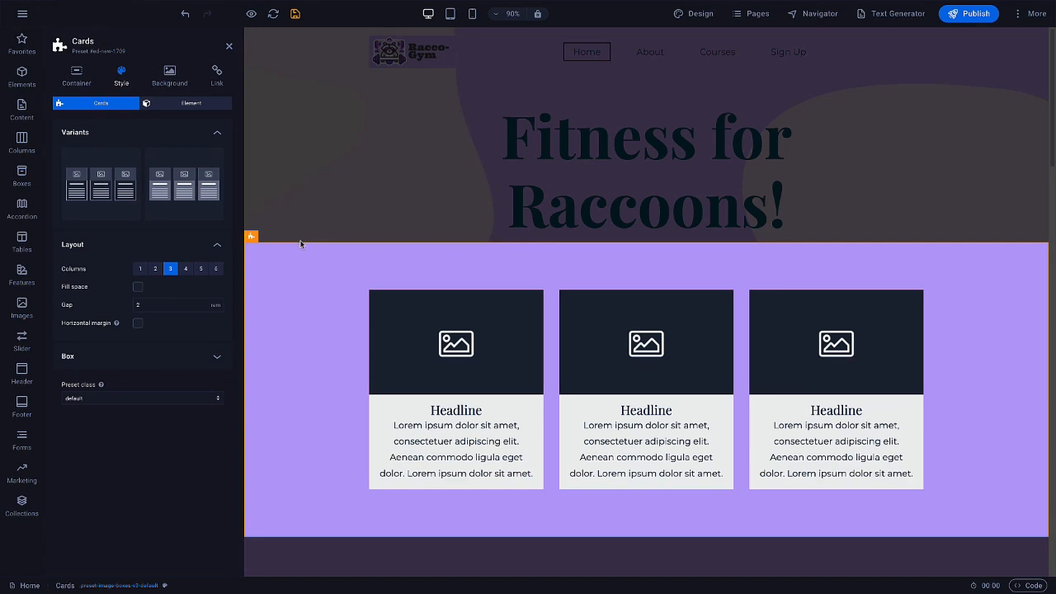
{"action": "left_click", "coordinate": [116, 356]}
{"action": "left_click", "coordinate": [116, 356]}
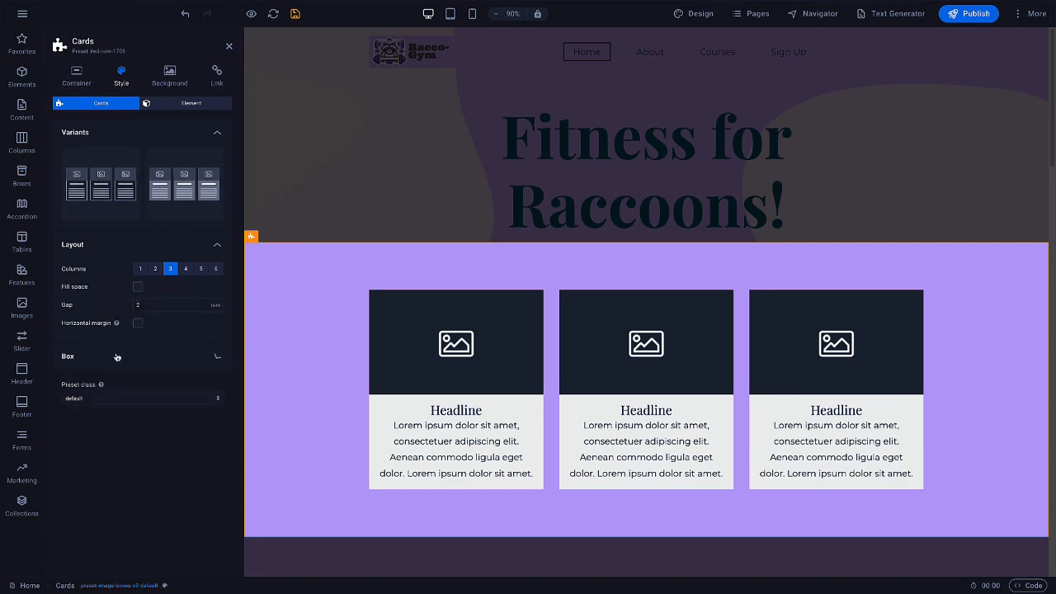
{"action": "left_click", "coordinate": [176, 105]}
{"action": "left_click", "coordinate": [115, 103]}
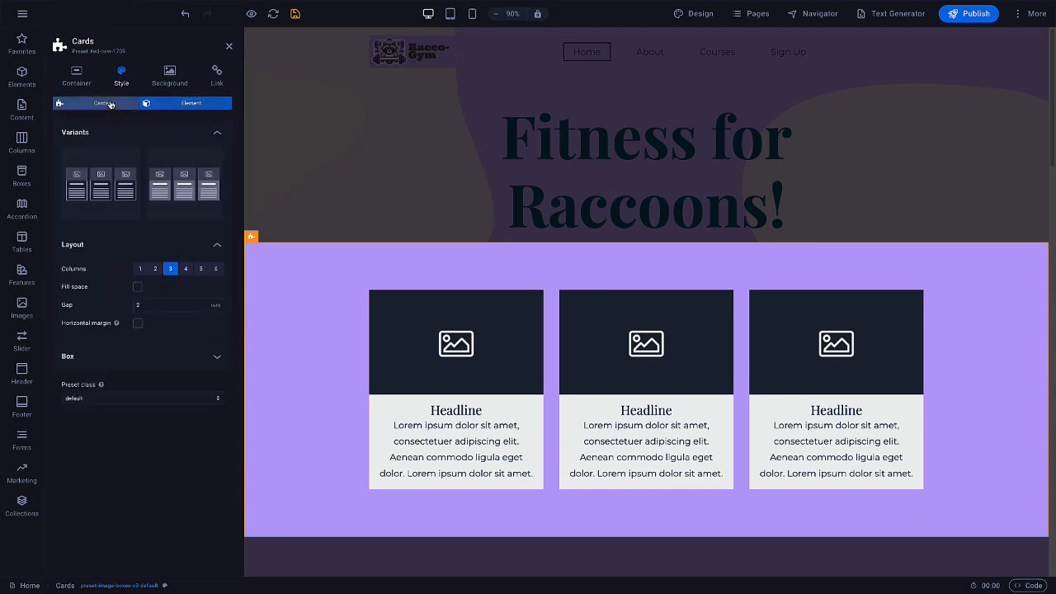
Set the Cards layout to 4 columns and duplicate the third card to fill the row.
{"action": "left_click", "coordinate": [183, 264]}
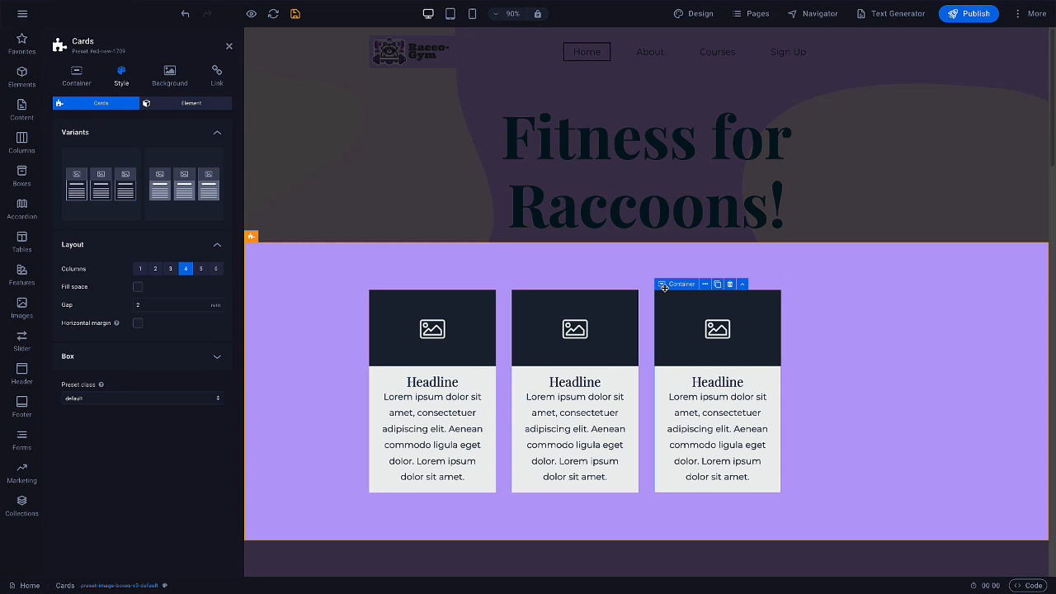
{"action": "left_click", "coordinate": [717, 285]}
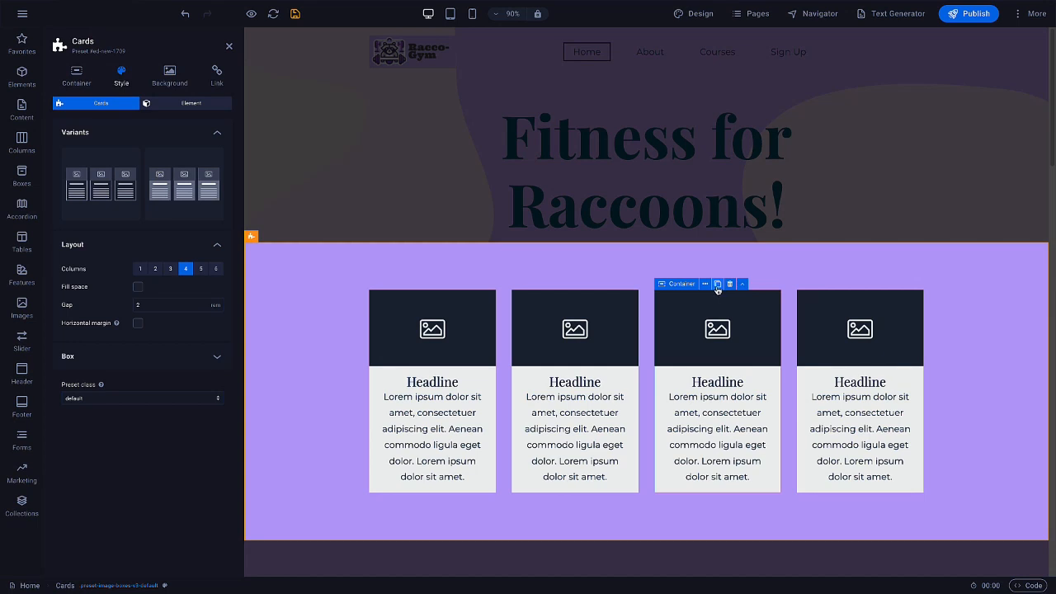
Upload "racco lift.webp" as the first card's image.
{"action": "left_click", "coordinate": [426, 327]}
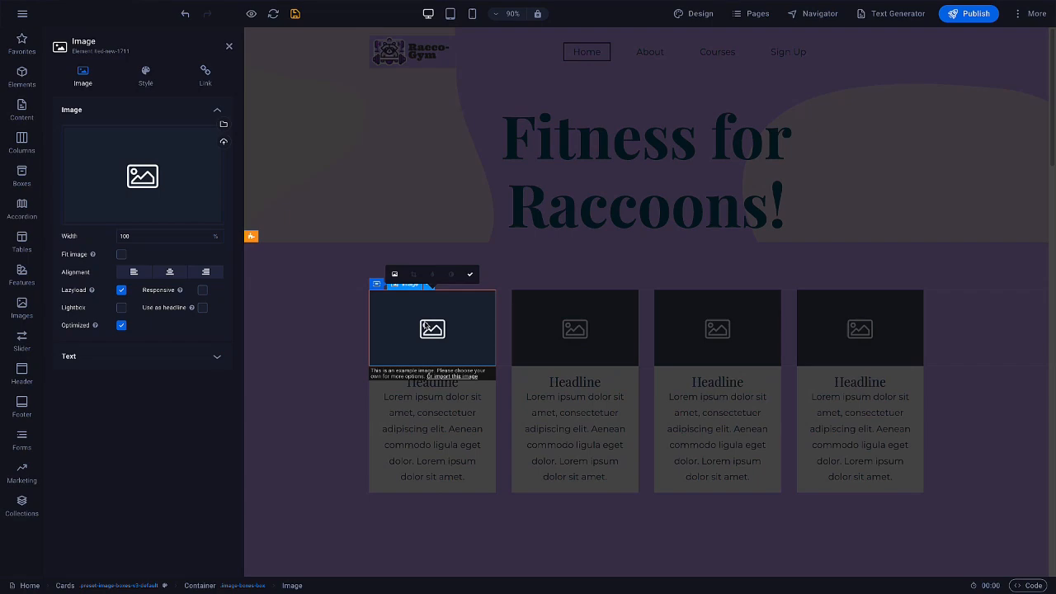
{"action": "left_click", "coordinate": [224, 144]}
{"action": "double_click", "coordinate": [480, 256]}
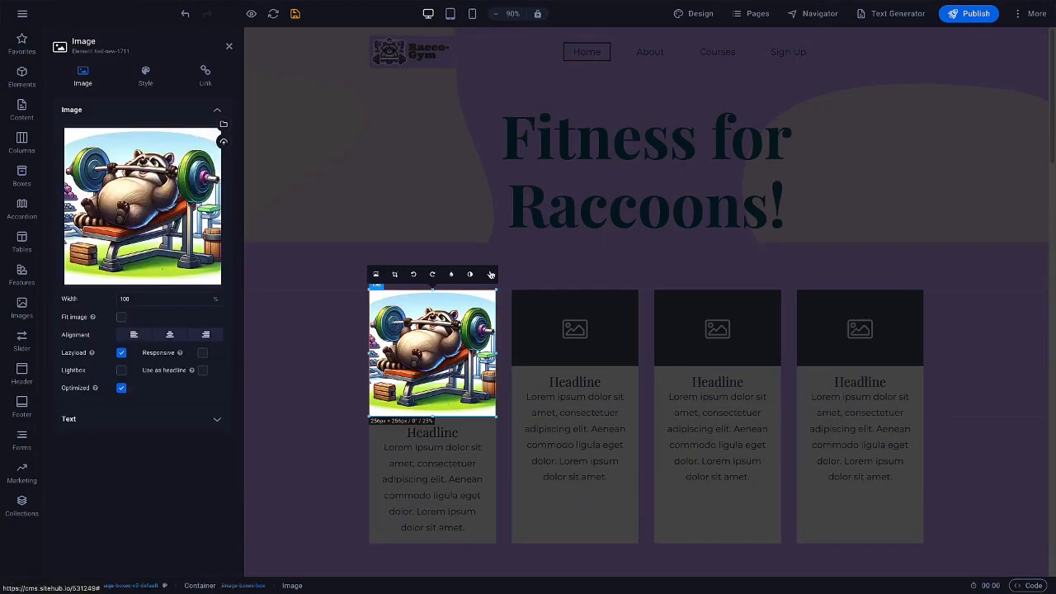
{"action": "left_click", "coordinate": [489, 276]}
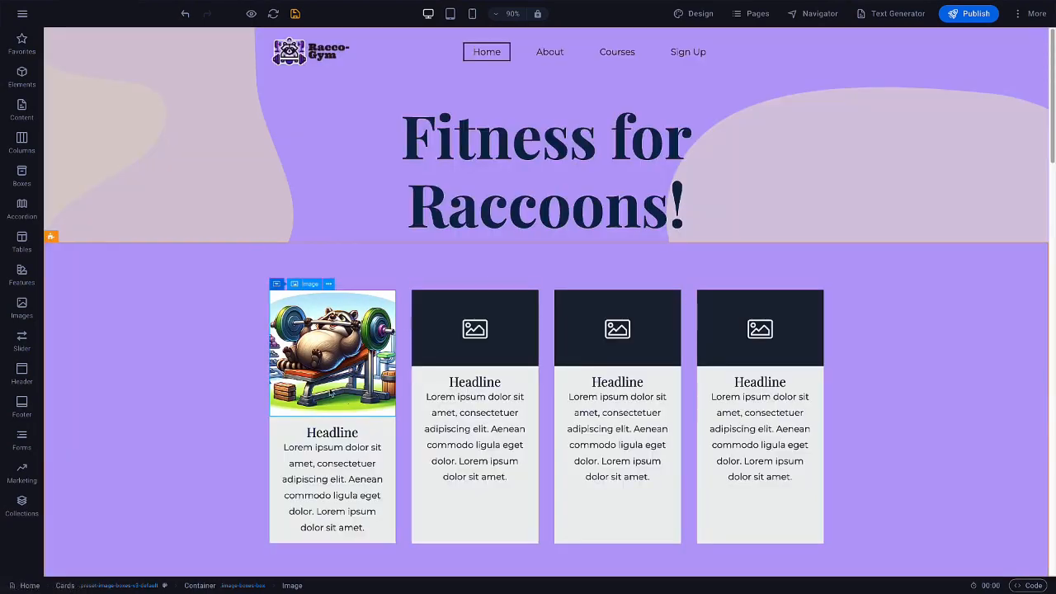
Change the first card's headline to "Weight Lifting".
{"action": "double_click", "coordinate": [333, 437]}
{"action": "type", "text": "Weight Lifting"}
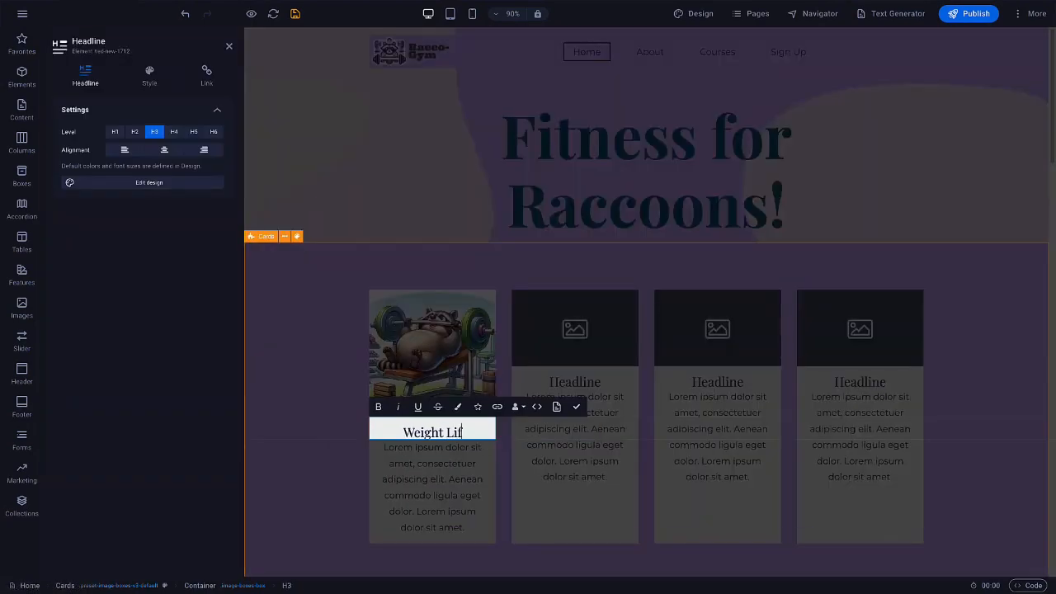
{"action": "left_click", "coordinate": [576, 406]}
Replace the first card's text with "COMPANY trains raccoons to lift weights properly for improved strength and agility in their natural habitat.".
{"action": "double_click", "coordinate": [333, 483]}
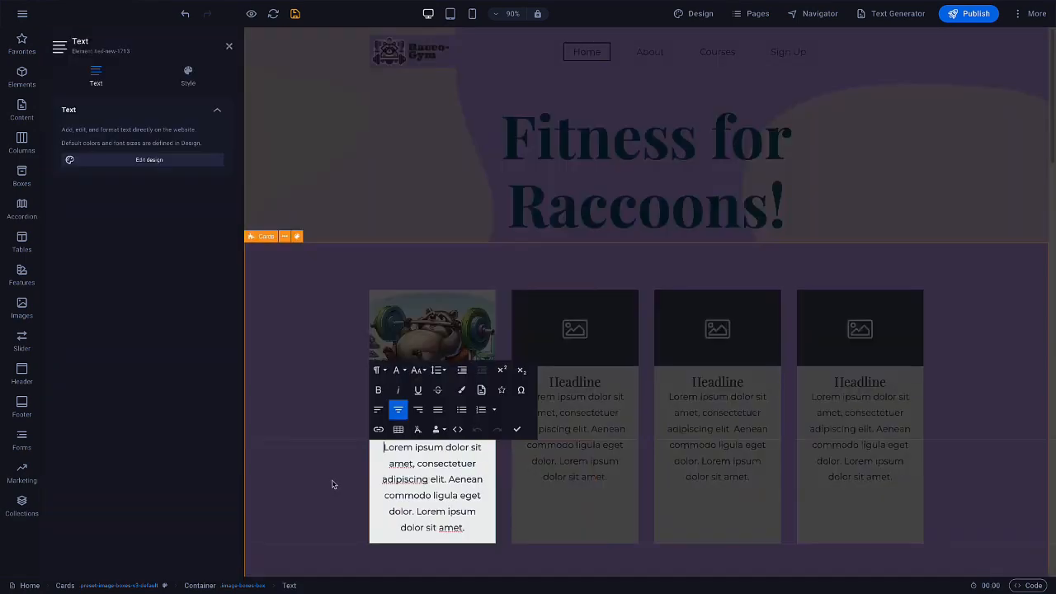
{"action": "triple_click", "coordinate": [396, 485]}
{"action": "type", "text": "COMPANY trains raccoons to lift weights properly for improved strength and agility in their natural habitat."}
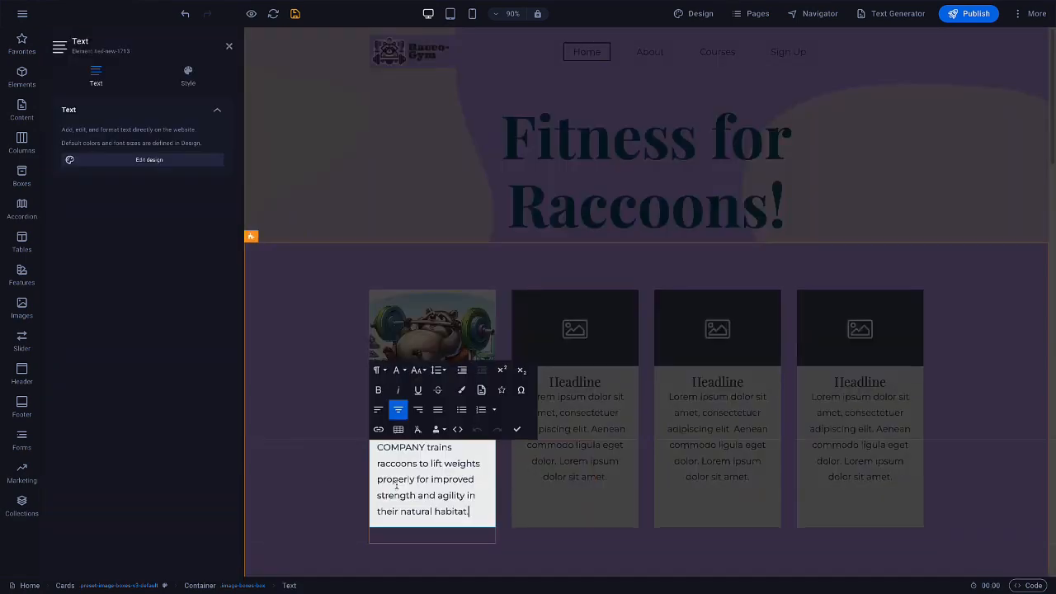
Confirm the first card's text, and search stock photos for "raccoon" to insert the raccoon perched on logs as the third card's image.
{"action": "left_click", "coordinate": [517, 429]}
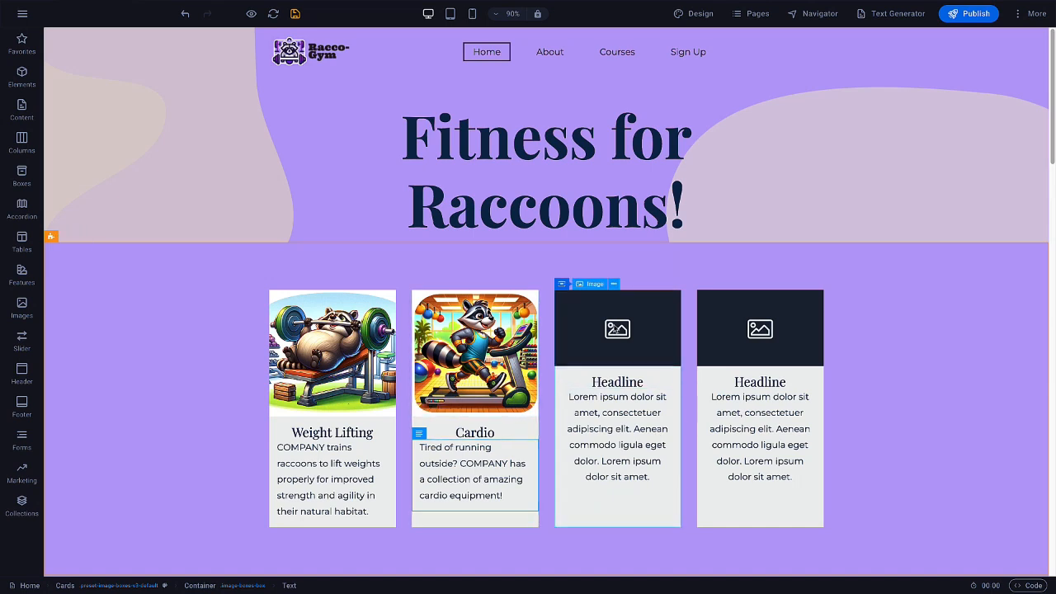
{"action": "left_click", "coordinate": [616, 329]}
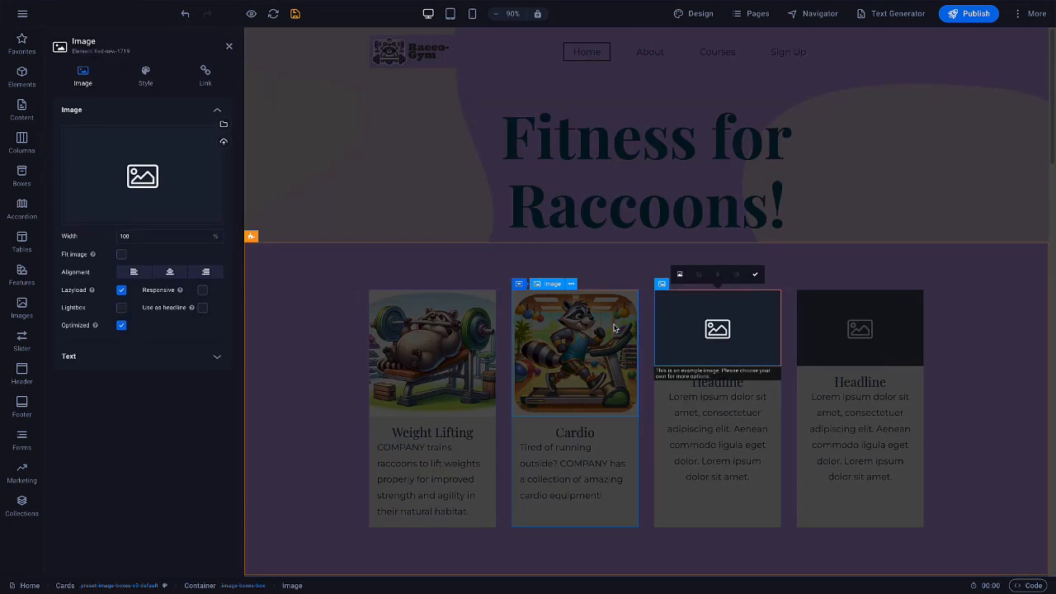
{"action": "left_click", "coordinate": [223, 125]}
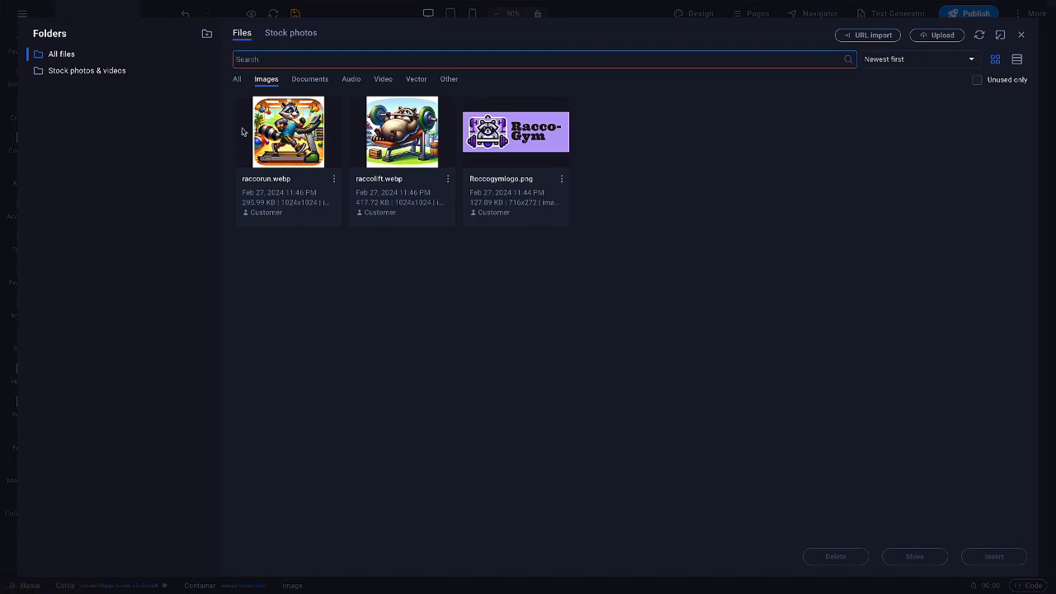
{"action": "left_click", "coordinate": [291, 37]}
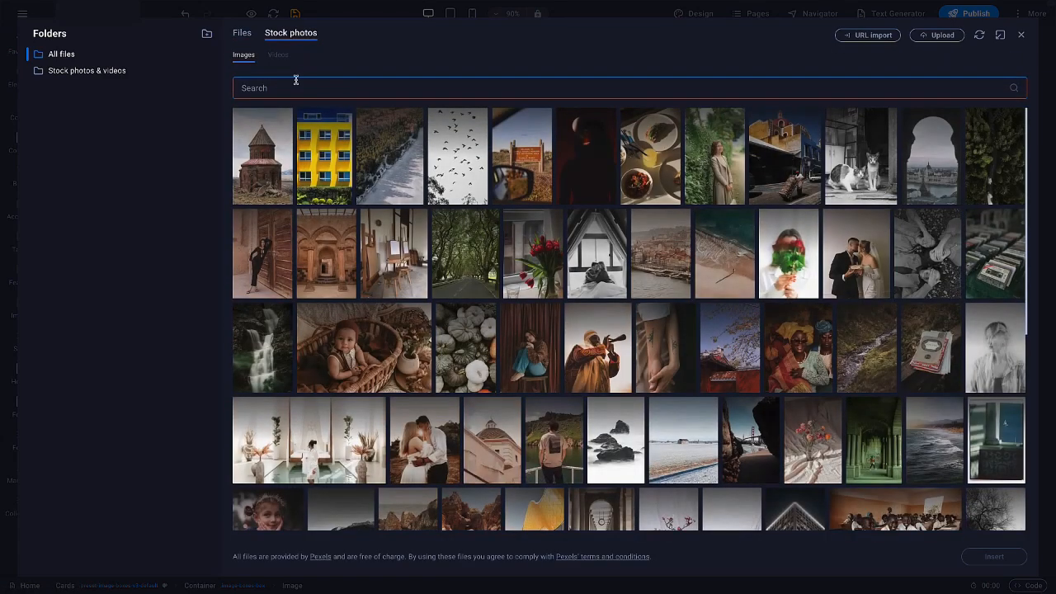
{"action": "left_click", "coordinate": [295, 86]}
{"action": "type", "text": "racc"}
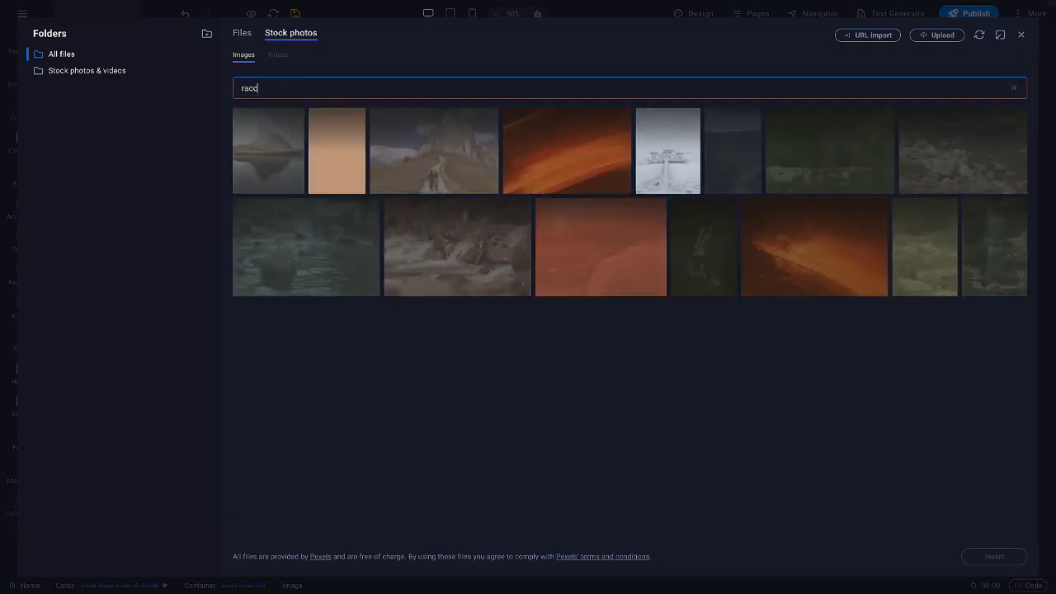
{"action": "type", "text": "oon"}
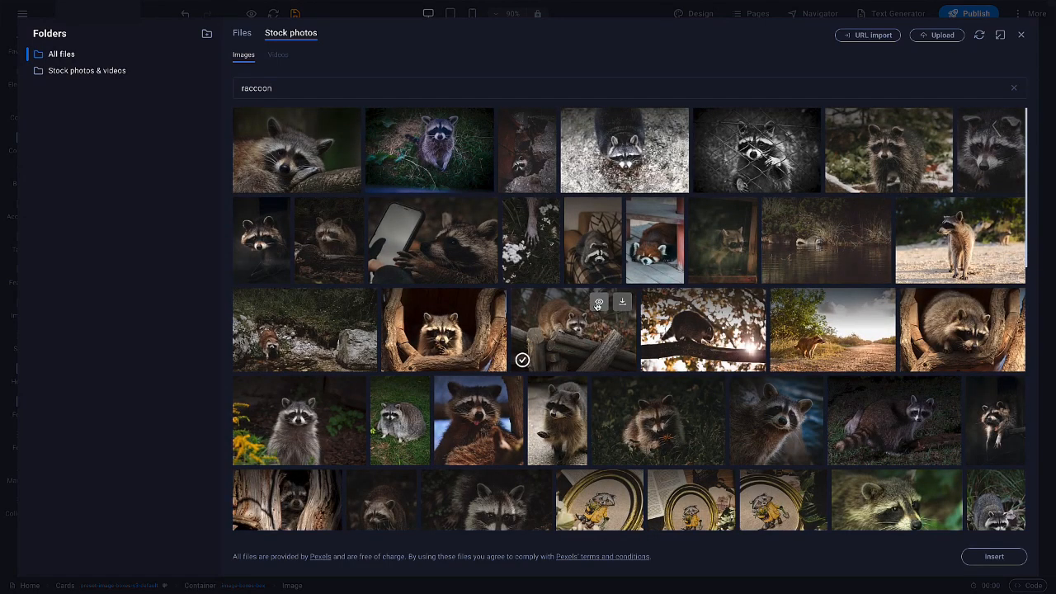
{"action": "left_click", "coordinate": [597, 306]}
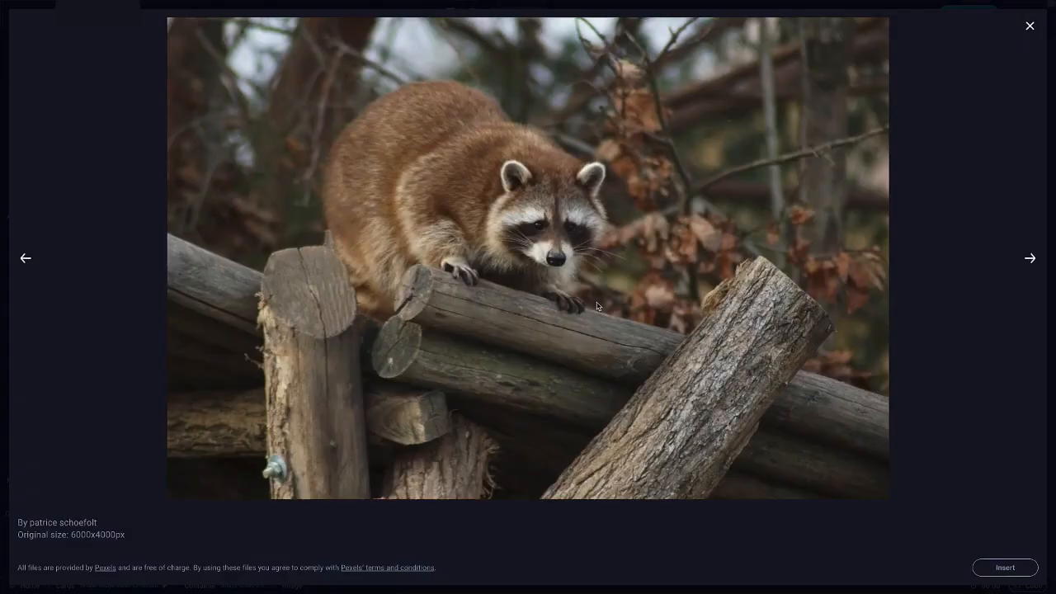
{"action": "left_click", "coordinate": [1002, 567]}
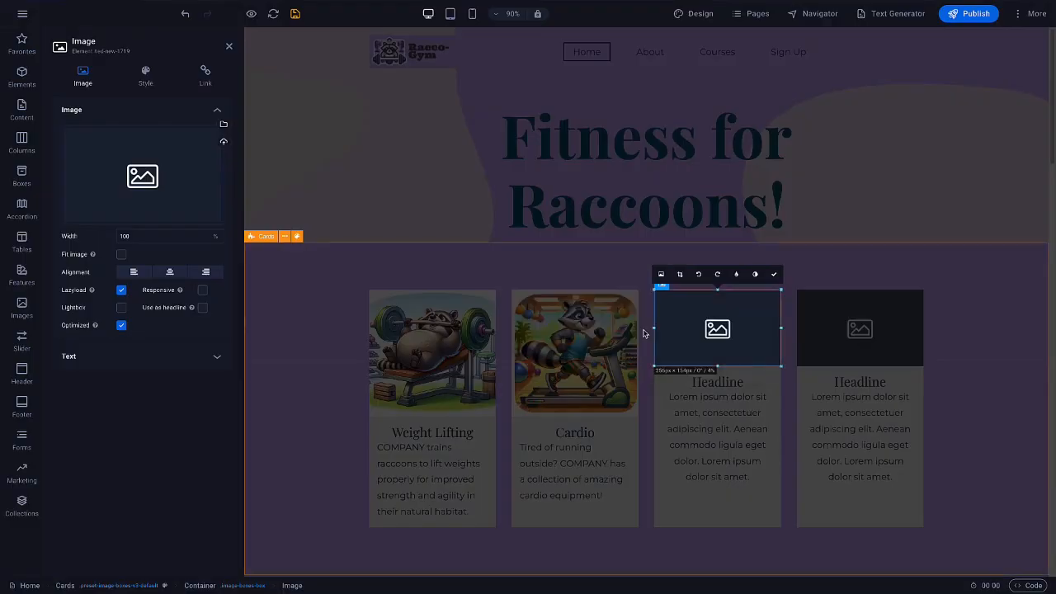
Change the third card's headline to "Obstacle Course".
{"action": "double_click", "coordinate": [725, 388]}
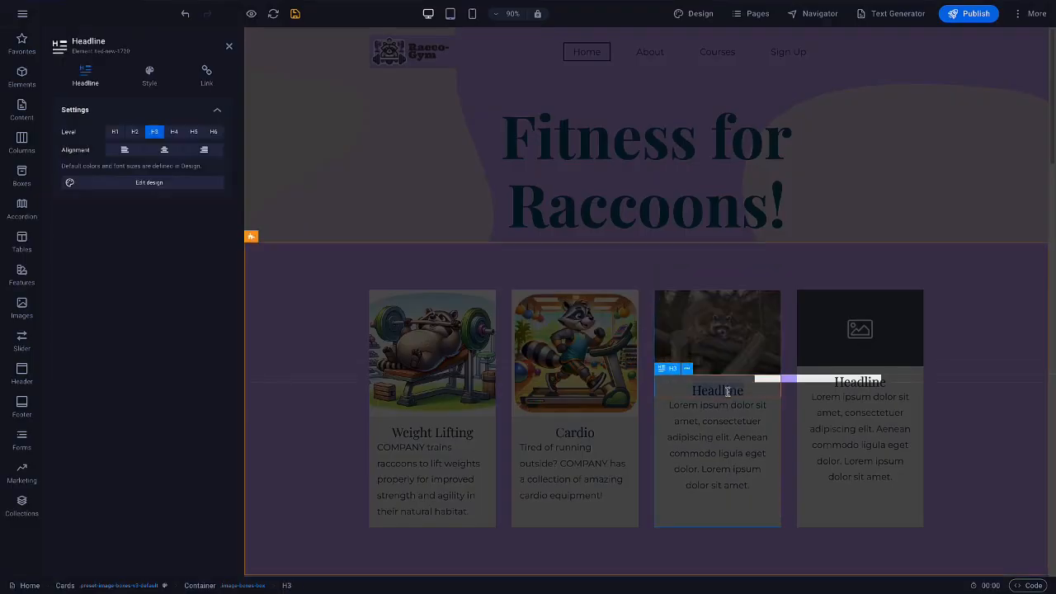
{"action": "type", "text": "Obstacle Course"}
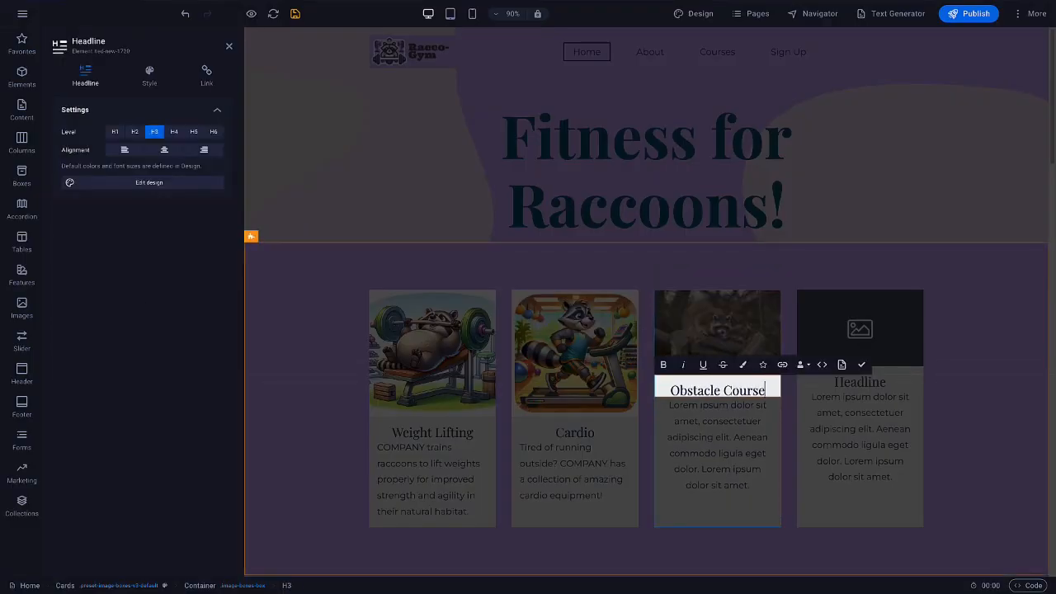
{"action": "left_click", "coordinate": [728, 421]}
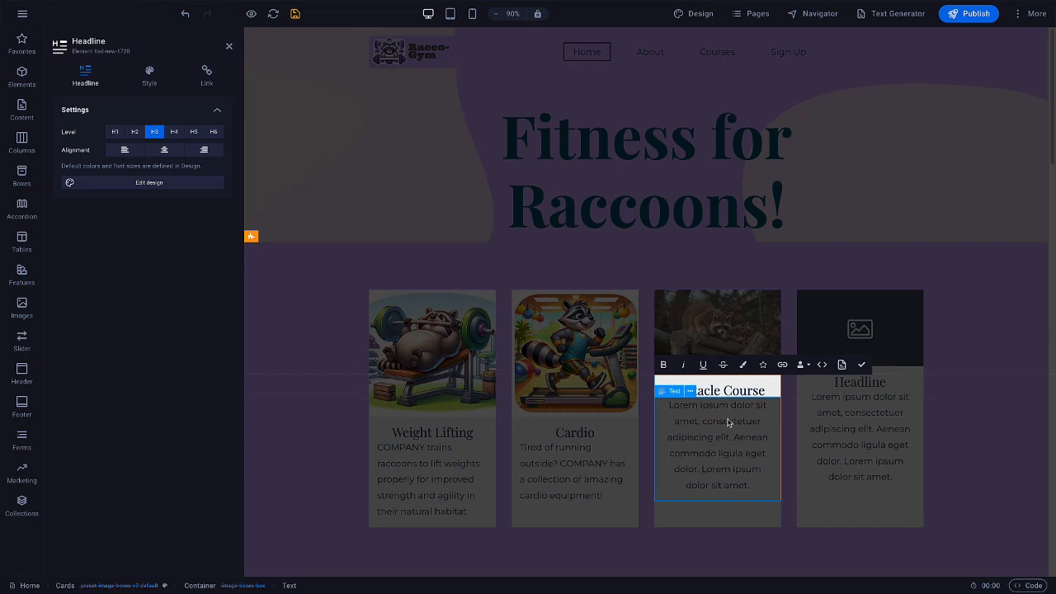
{"action": "left_click", "coordinate": [728, 423]}
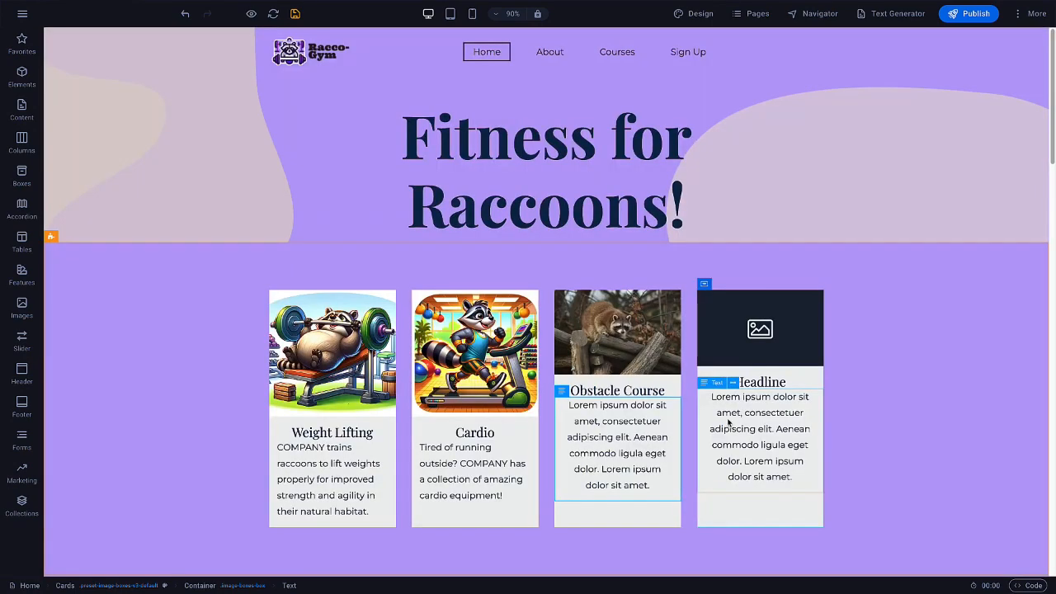
Target the third card's text with the Text Generator and describe it as "we have an obstacle course for raccoons and they love it".
{"action": "left_click", "coordinate": [888, 14]}
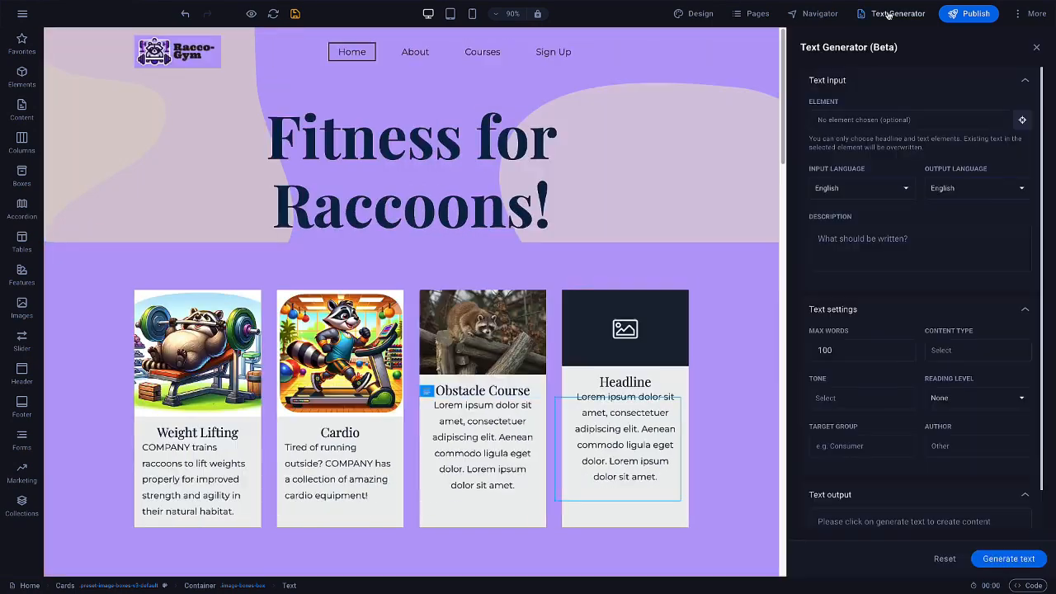
{"action": "left_click", "coordinate": [1022, 119]}
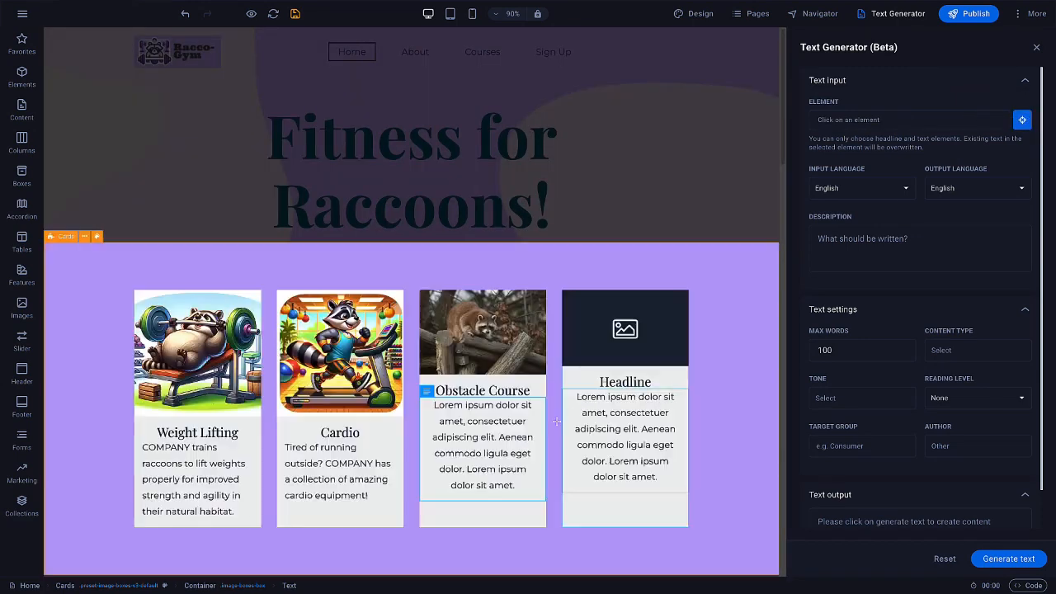
{"action": "left_click", "coordinate": [498, 437]}
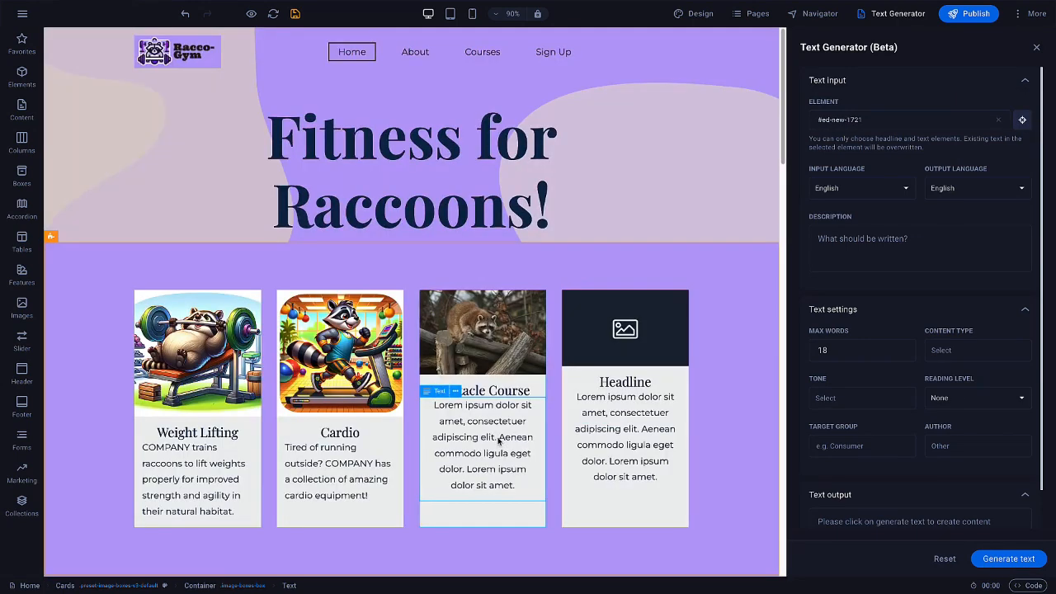
{"action": "left_click", "coordinate": [851, 249]}
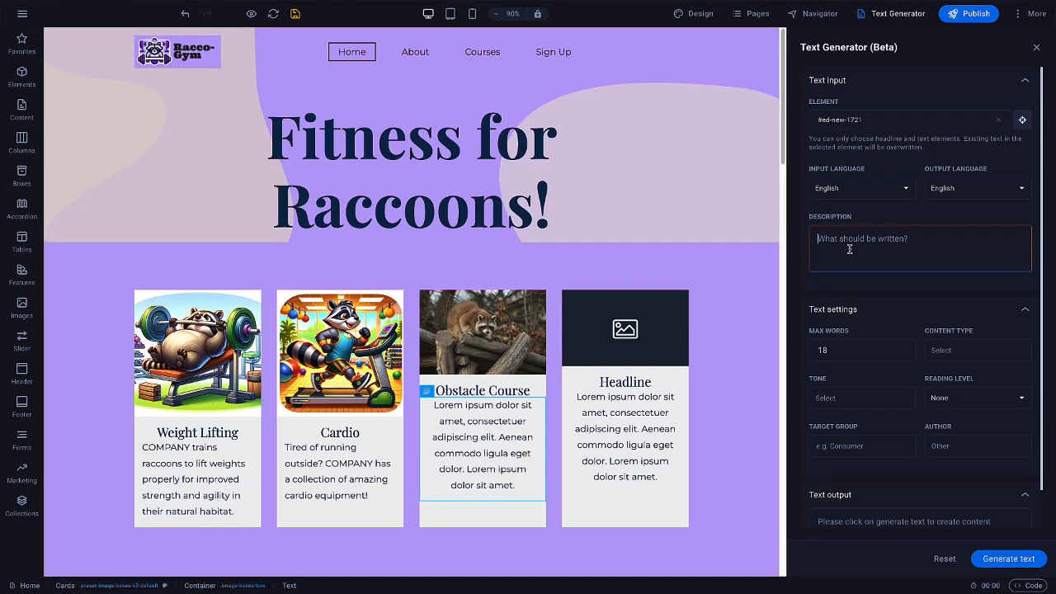
{"action": "type", "text": "we have an obstacle course for raccoons and they love it"}
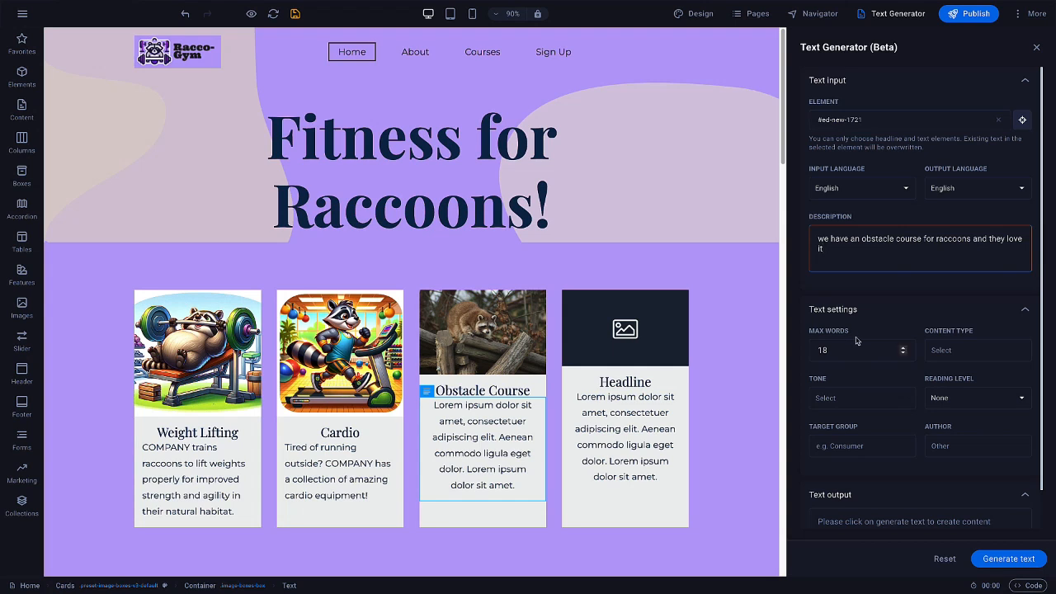
Set the generator's tone to Friendly and generate the third card's text.
{"action": "left_click", "coordinate": [858, 392]}
{"action": "left_click", "coordinate": [851, 440]}
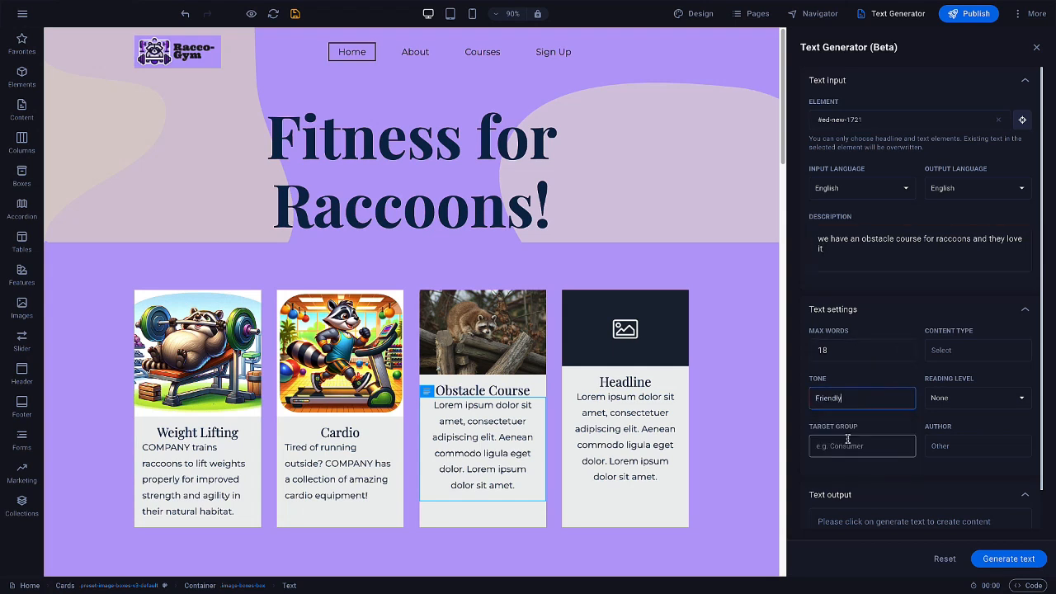
{"action": "scroll", "coordinate": [933, 445], "scroll_direction": "down", "scroll_amount": 1}
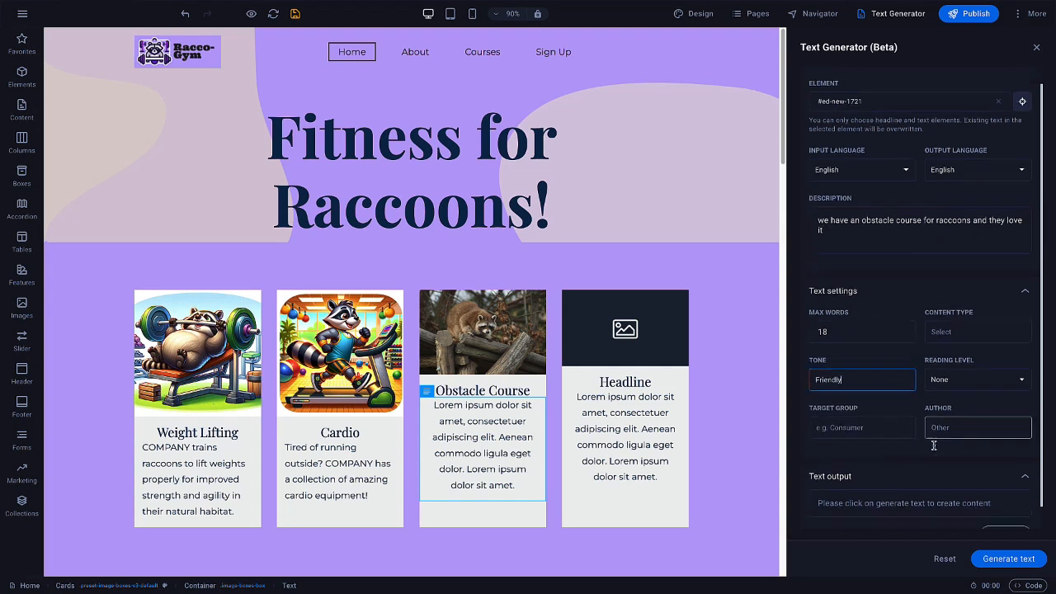
{"action": "left_click", "coordinate": [994, 560]}
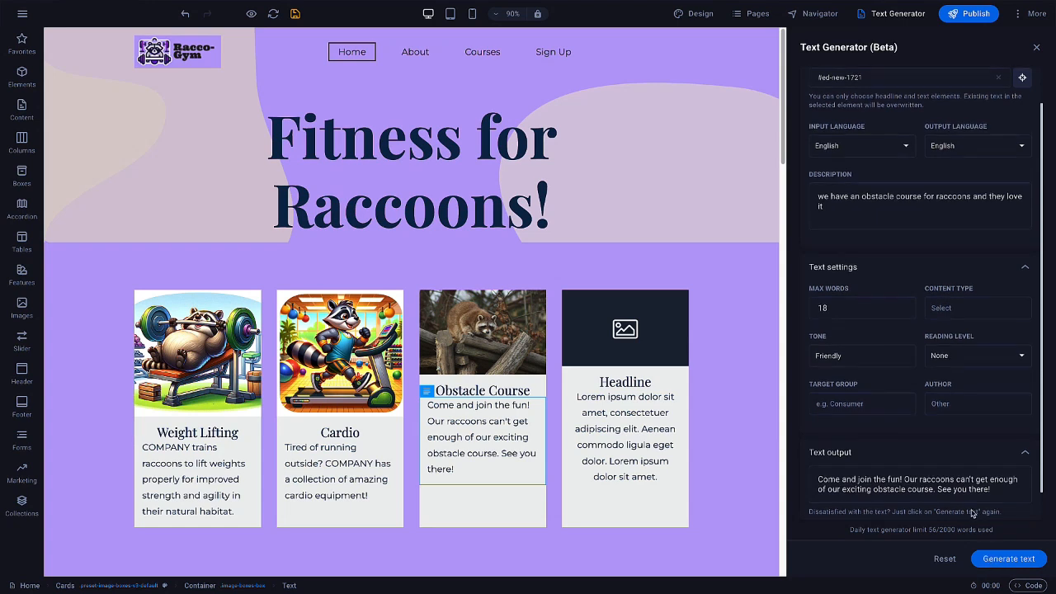
{"action": "scroll", "coordinate": [913, 495], "scroll_direction": "down", "scroll_amount": 1}
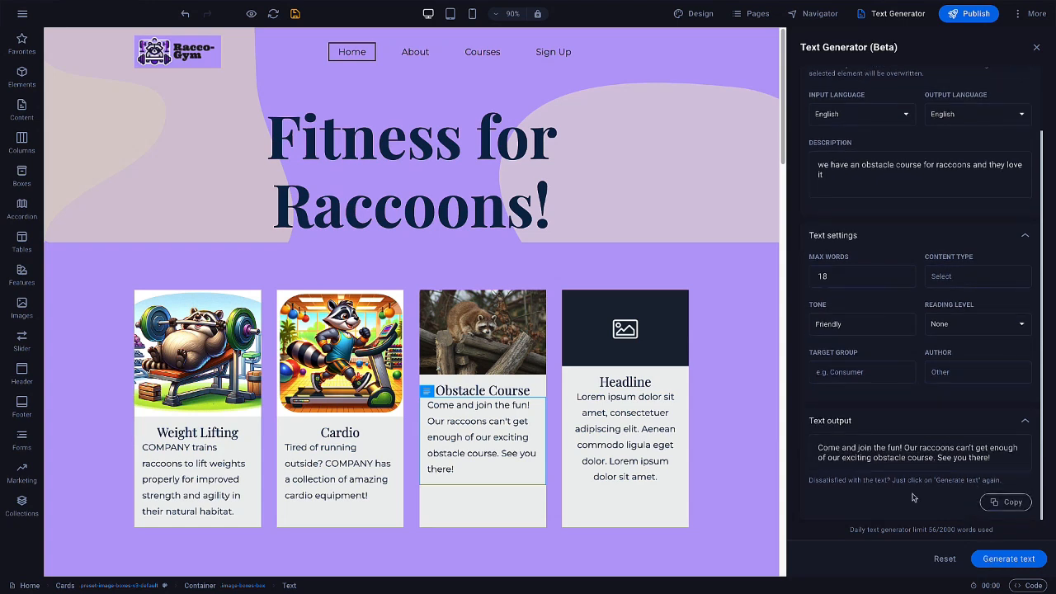
Delete the opening sentence "Come and join the fun!" from the third card's text.
{"action": "left_click", "coordinate": [509, 413]}
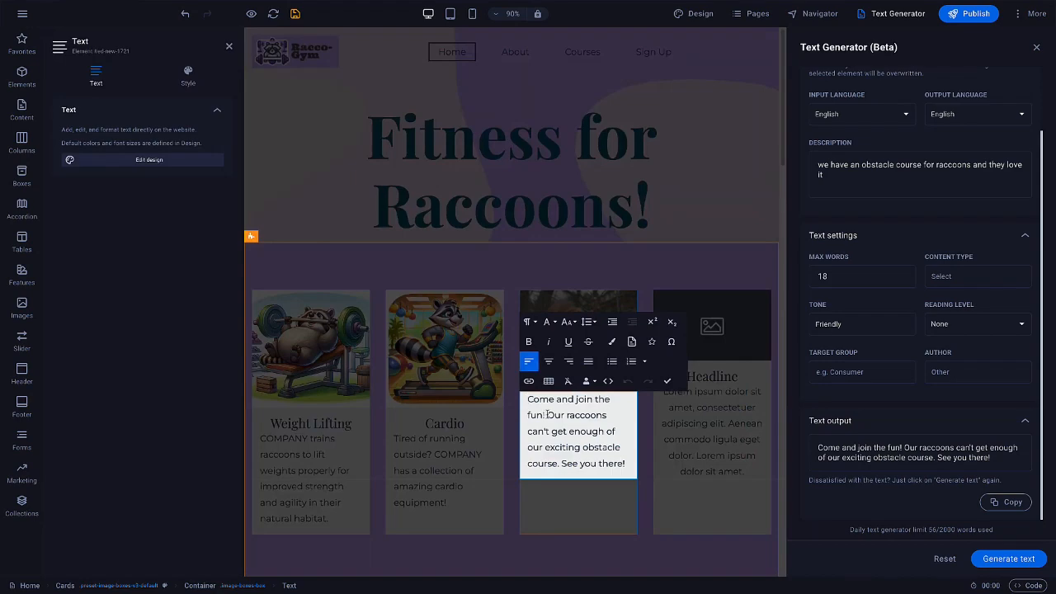
{"action": "left_click_drag", "start_coordinate": [546, 414], "coordinate": [528, 400]}
{"action": "key", "text": "BackSpace"}
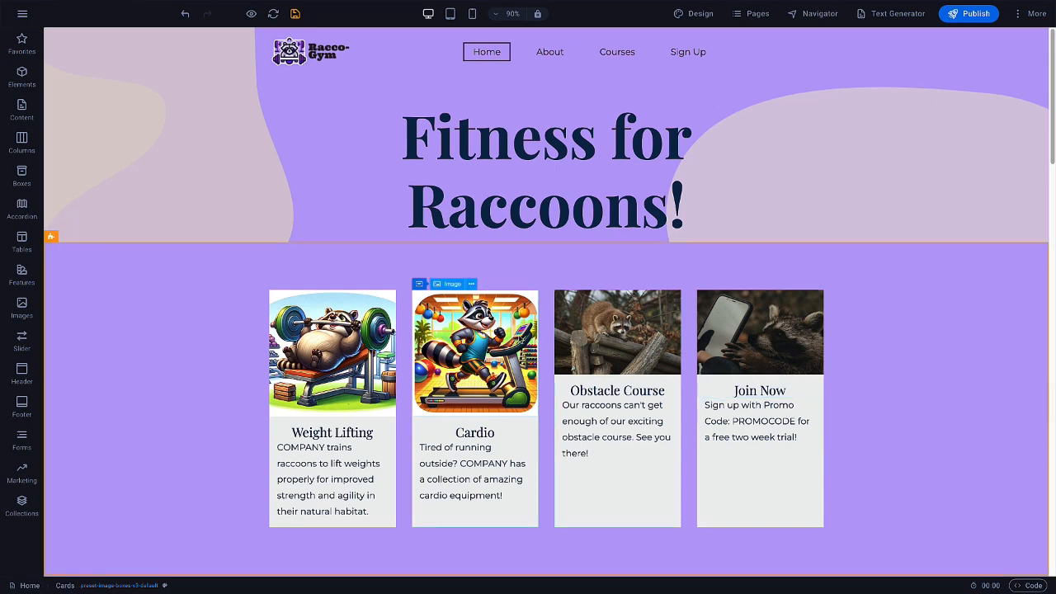
Crop the Cardio card's image to about 256 × 174 px, keeping the running raccoon in frame.
{"action": "left_click", "coordinate": [472, 341]}
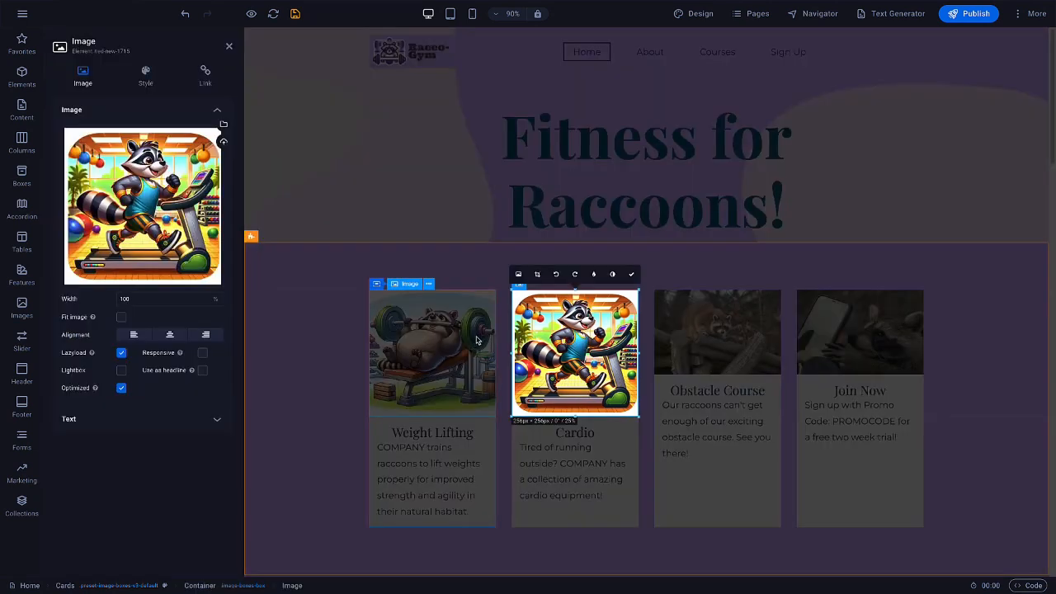
{"action": "left_click", "coordinate": [537, 274]}
{"action": "left_click_drag", "start_coordinate": [611, 419], "coordinate": [601, 381]}
{"action": "left_click_drag", "start_coordinate": [569, 341], "coordinate": [570, 331]}
{"action": "left_click", "coordinate": [691, 275]}
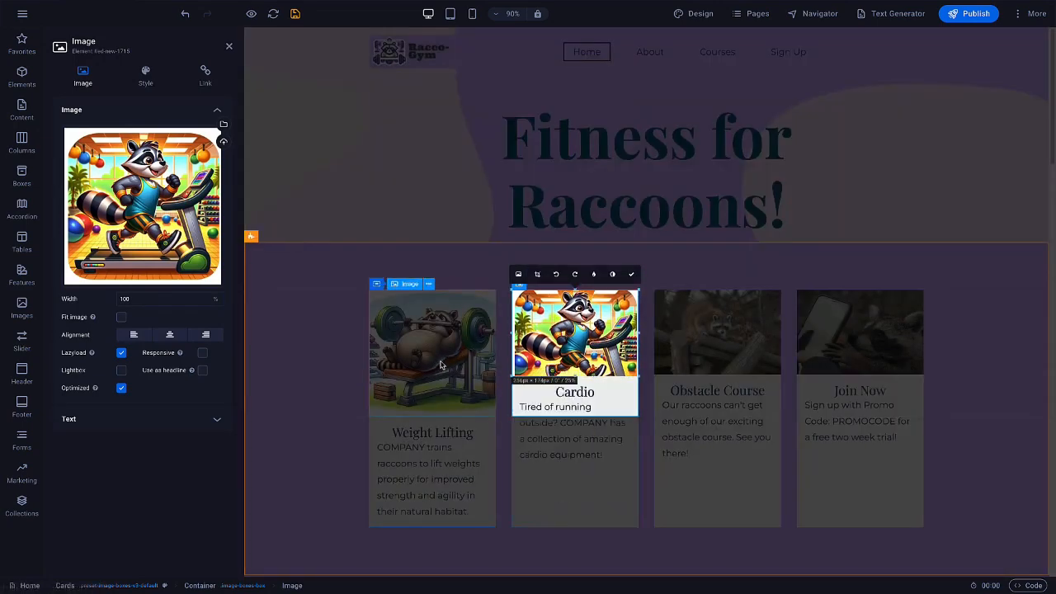
Crop the Weight Lifting card's image to about 256 × 174 px and save the website.
{"action": "left_click", "coordinate": [440, 354]}
{"action": "left_click", "coordinate": [394, 274]}
{"action": "mouse_move", "coordinate": [458, 419]}
{"action": "left_mouse_down"}
{"action": "mouse_move", "coordinate": [424, 392]}
{"action": "mouse_move", "coordinate": [460, 372]}
{"action": "mouse_move", "coordinate": [458, 416]}
{"action": "left_mouse_up"}
{"action": "left_click", "coordinate": [548, 274]}
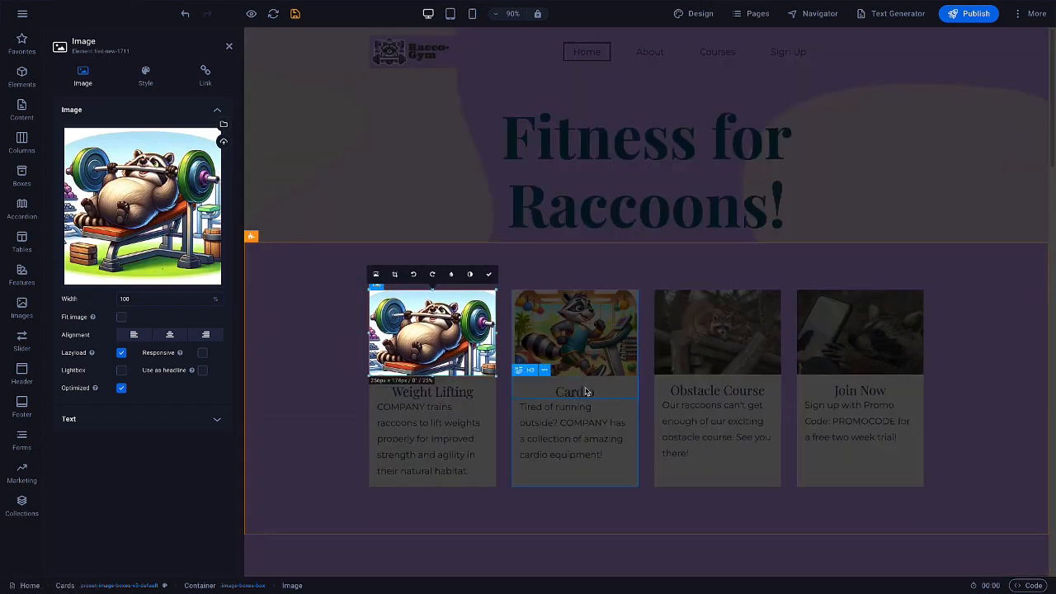
{"action": "left_click", "coordinate": [488, 274]}
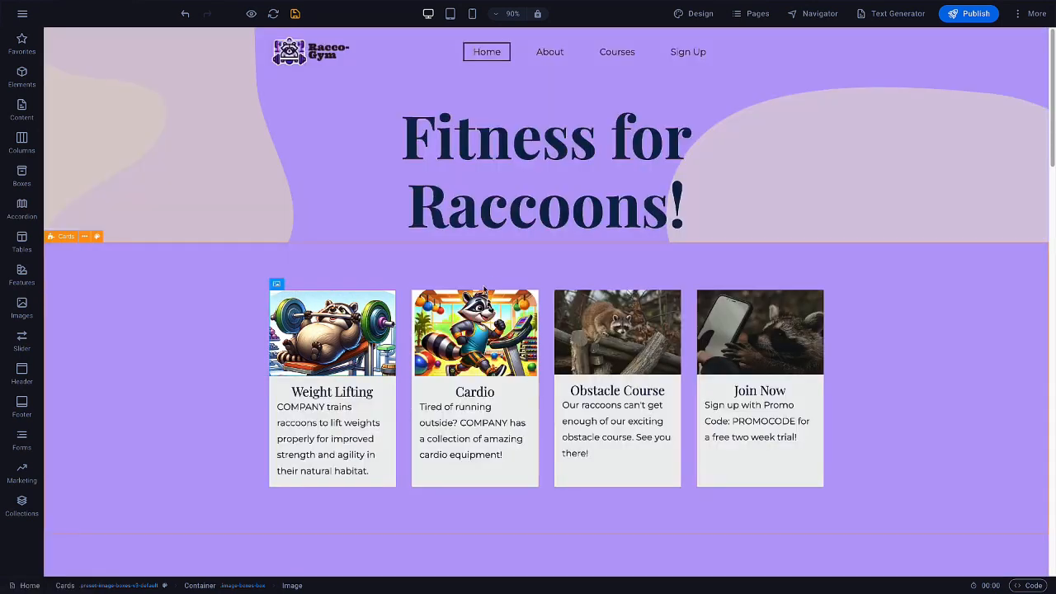
{"action": "left_click", "coordinate": [298, 15]}
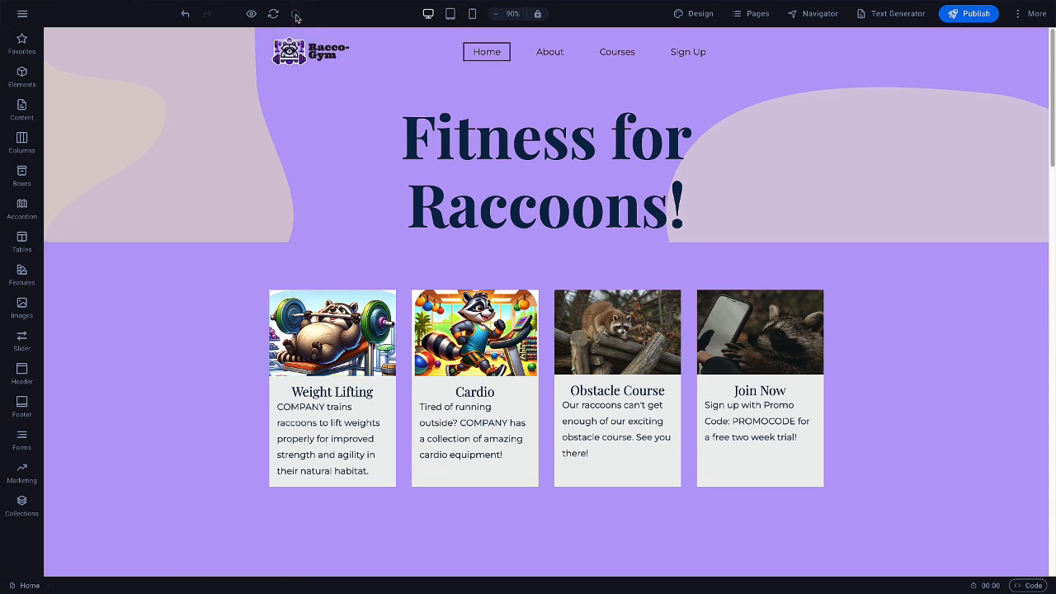
Review the list of available website backups and return to the page editor.
{"action": "left_click", "coordinate": [22, 13]}
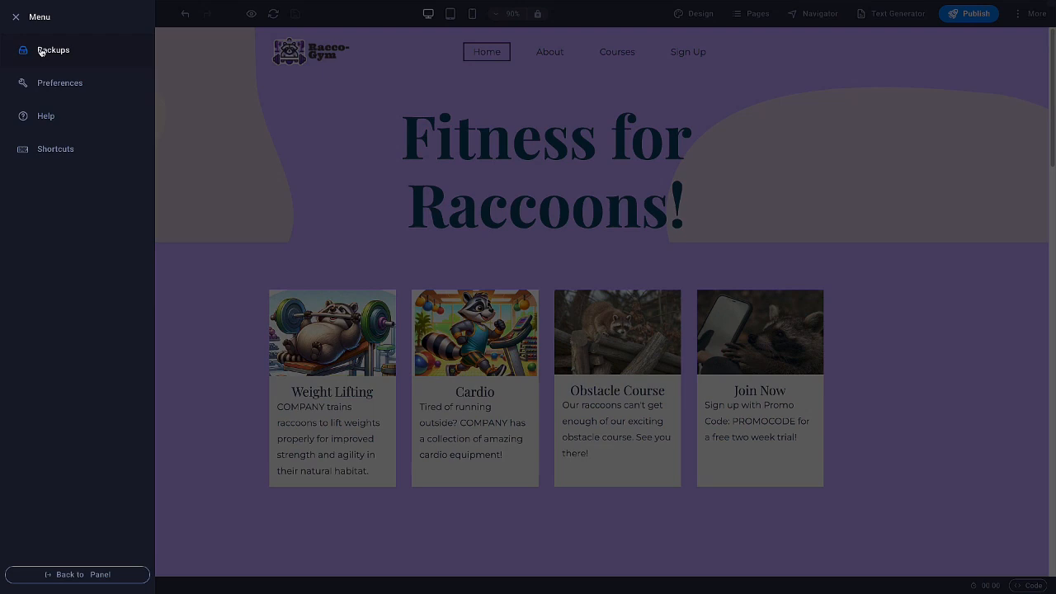
{"action": "left_click", "coordinate": [40, 51]}
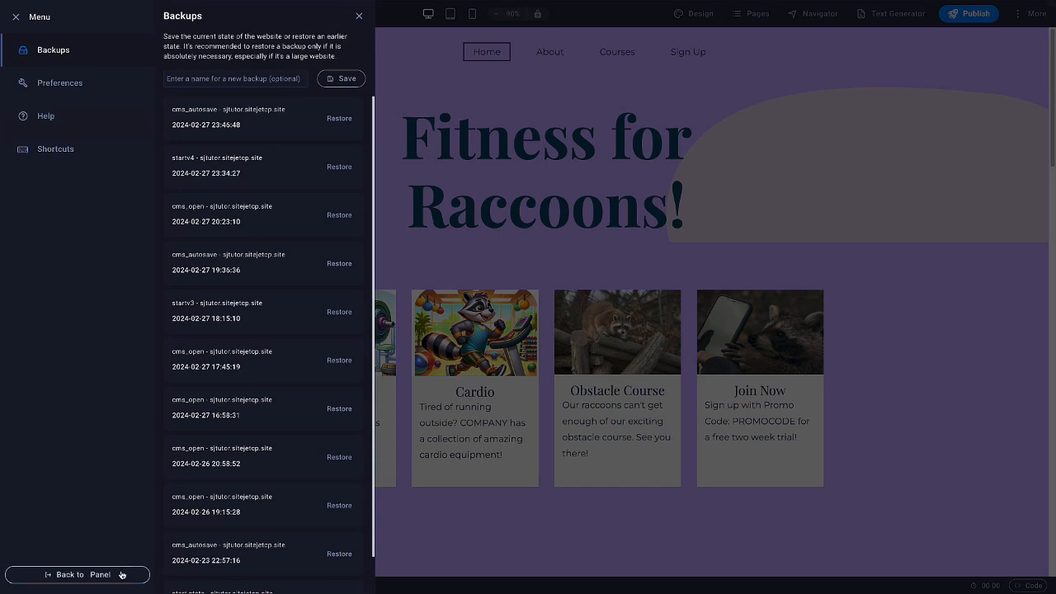
{"action": "left_click", "coordinate": [358, 18]}
{"action": "left_click", "coordinate": [344, 66]}
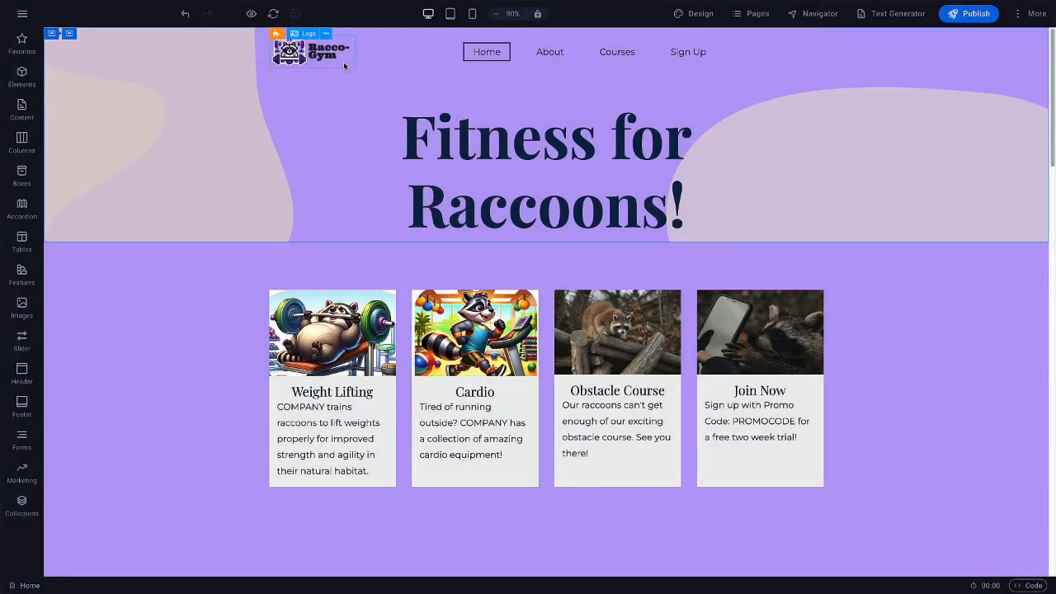
Preview the home page and check its layout at tablet size.
{"action": "mouse_move", "coordinate": [251, 16]}
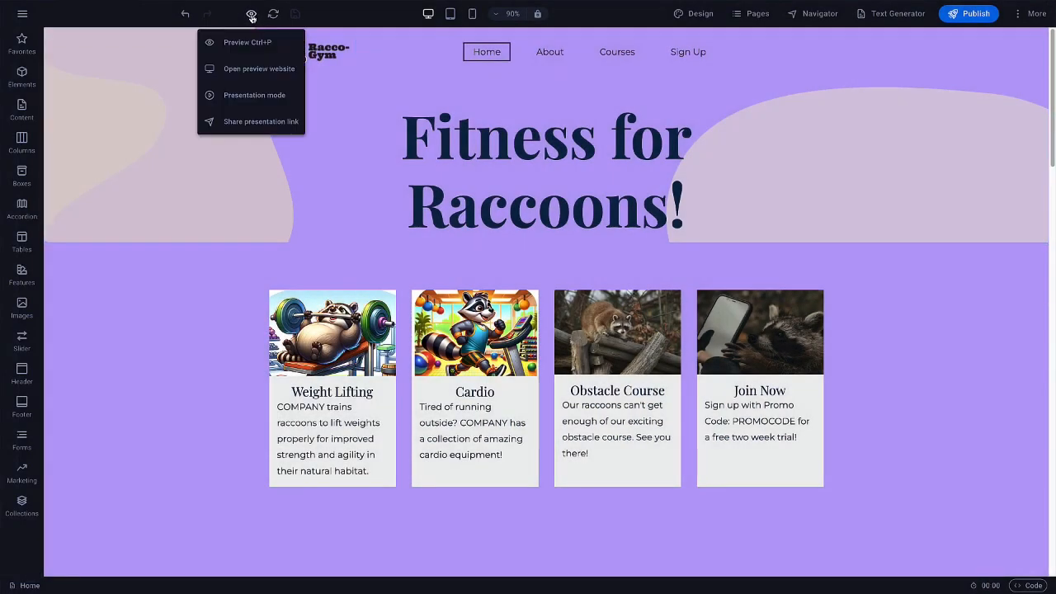
{"action": "left_click", "coordinate": [252, 17]}
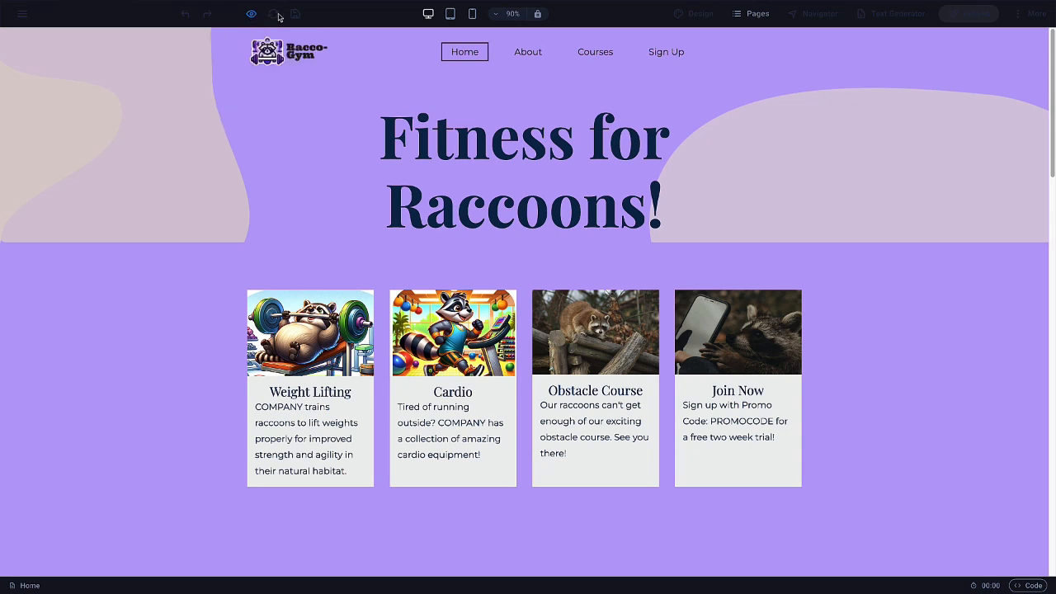
{"action": "left_click", "coordinate": [450, 16]}
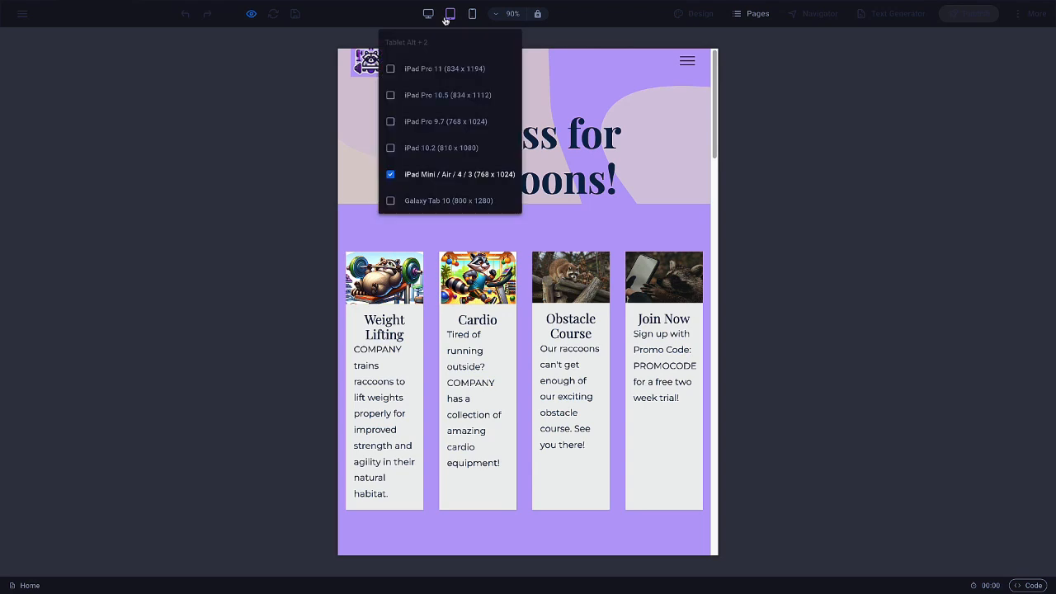
{"action": "mouse_move", "coordinate": [253, 18]}
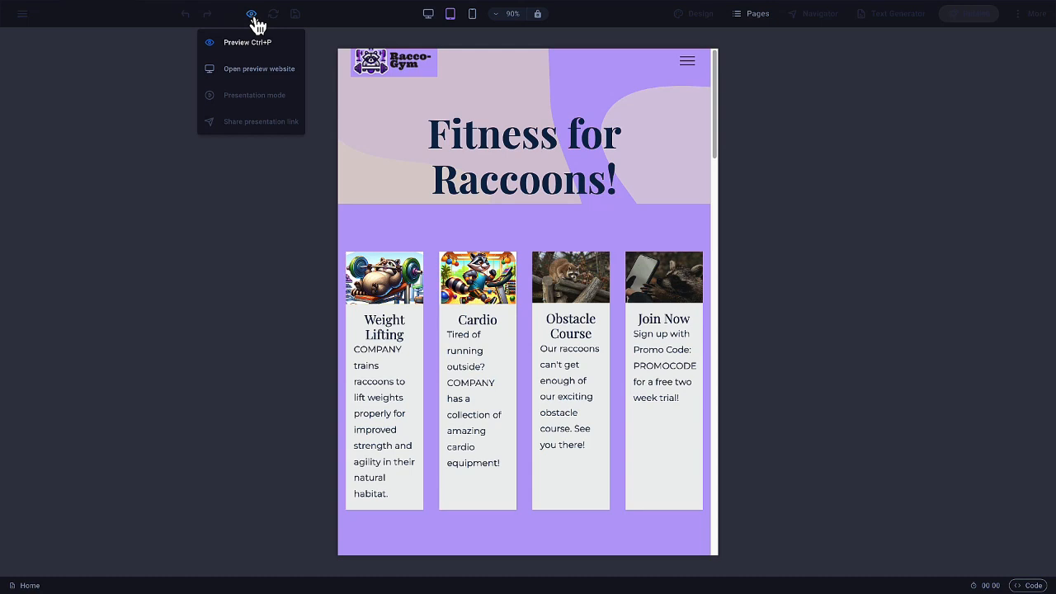
Leave the preview, set the cards to 2 columns at tablet size, and check them at phone size.
{"action": "left_click", "coordinate": [253, 18]}
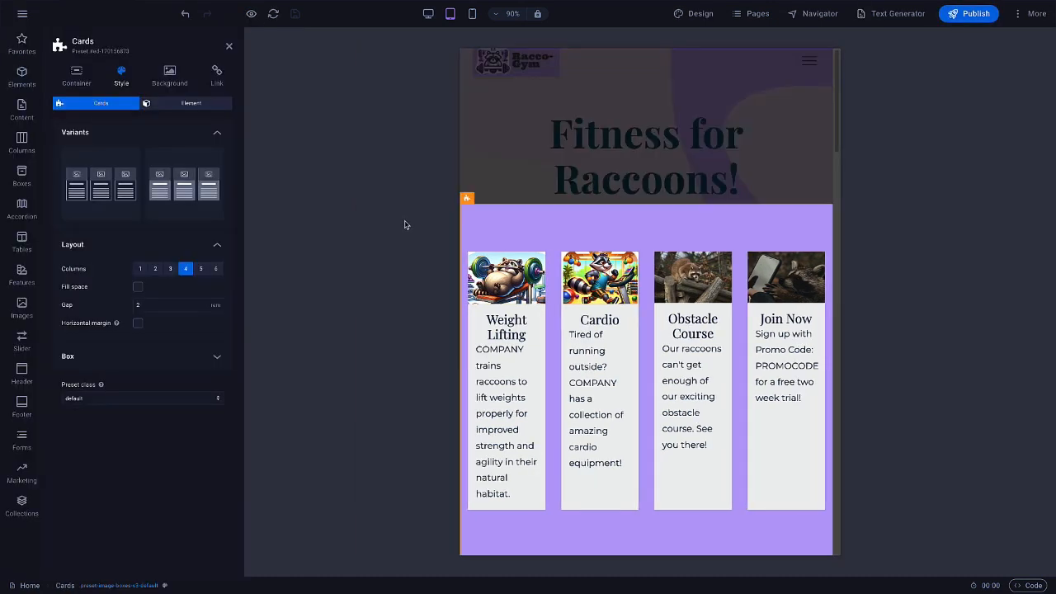
{"action": "left_click", "coordinate": [155, 269]}
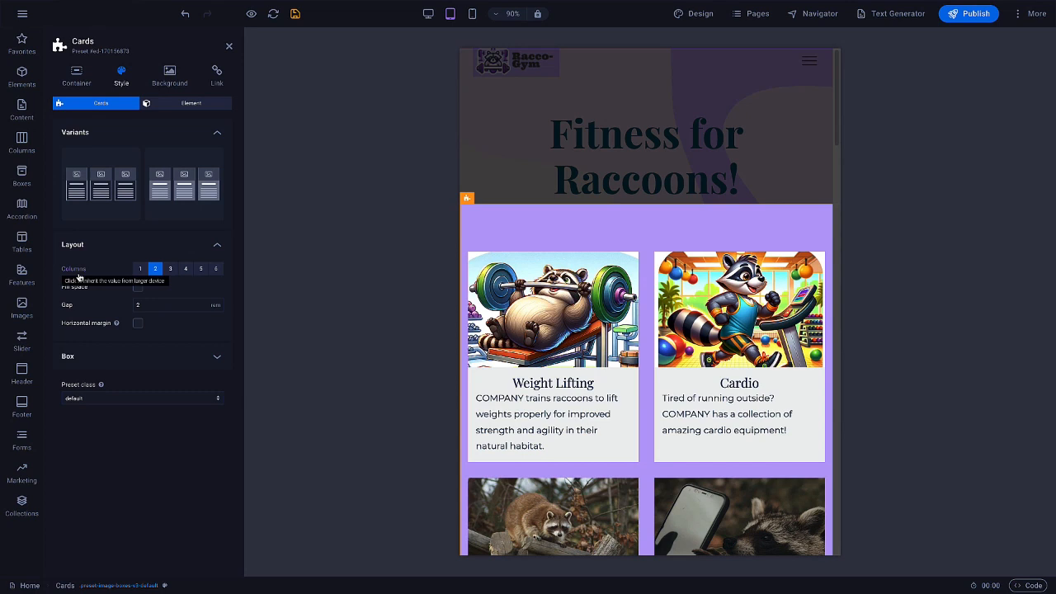
{"action": "left_click", "coordinate": [472, 13]}
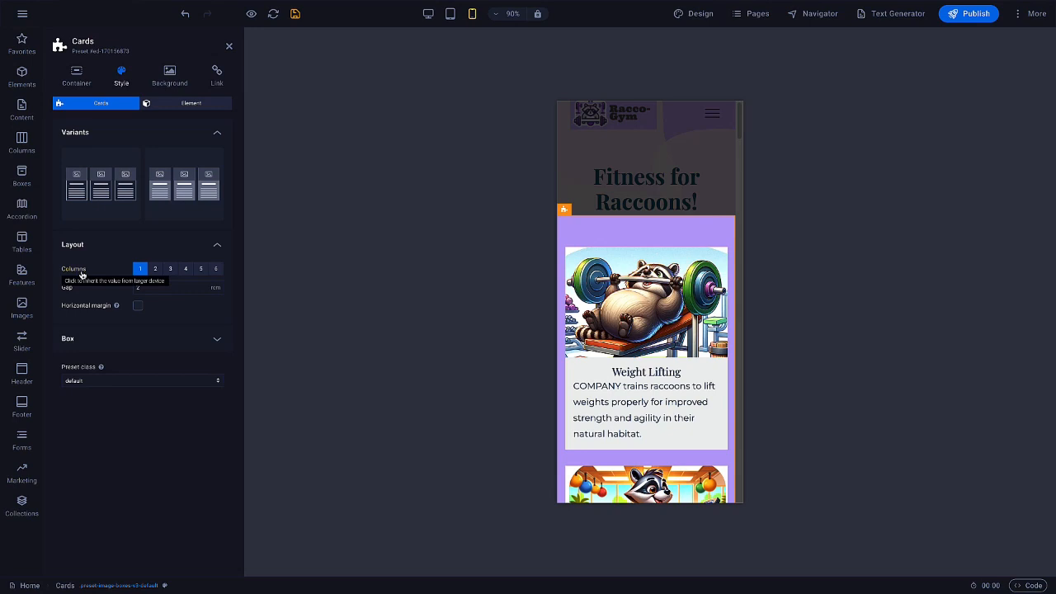
Set the gap between the cards to 1 rem at tablet size and check the phone layout.
{"action": "left_click", "coordinate": [449, 15]}
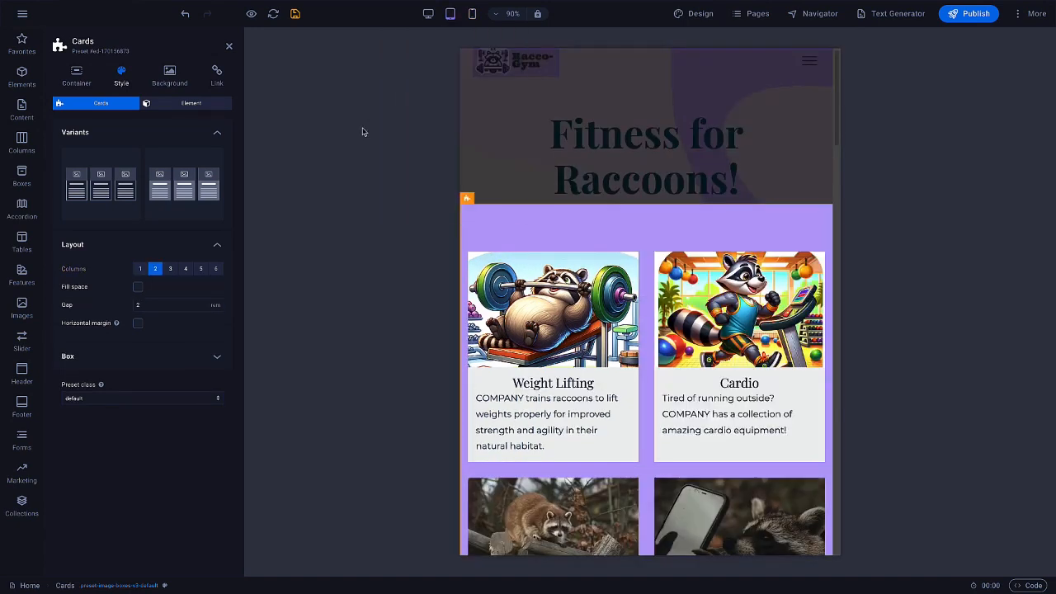
{"action": "left_click", "coordinate": [158, 305]}
{"action": "key", "text": "BackSpace"}
{"action": "type", "text": "1"}
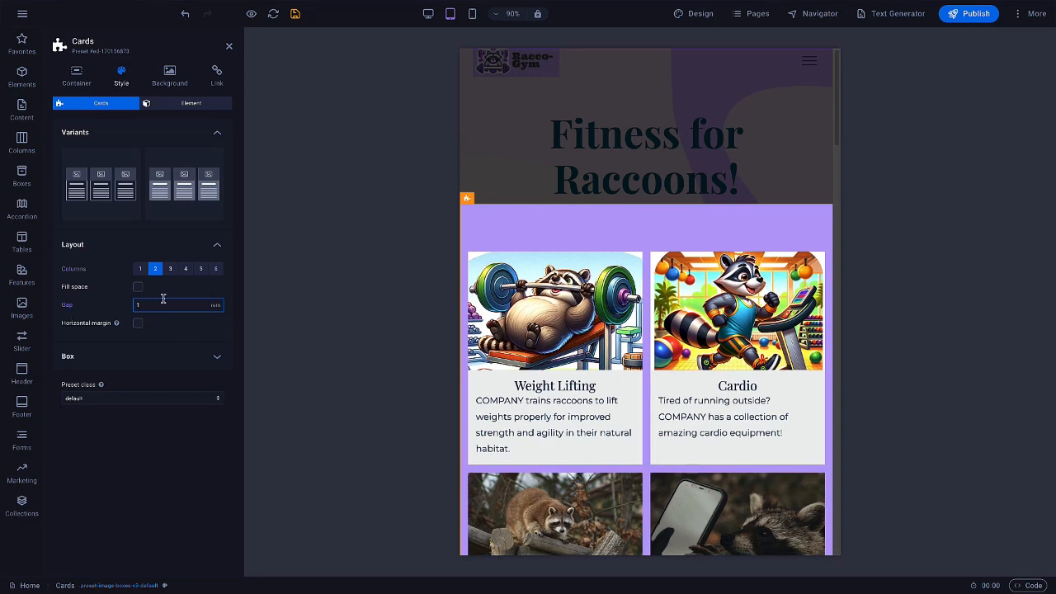
{"action": "left_click", "coordinate": [472, 14]}
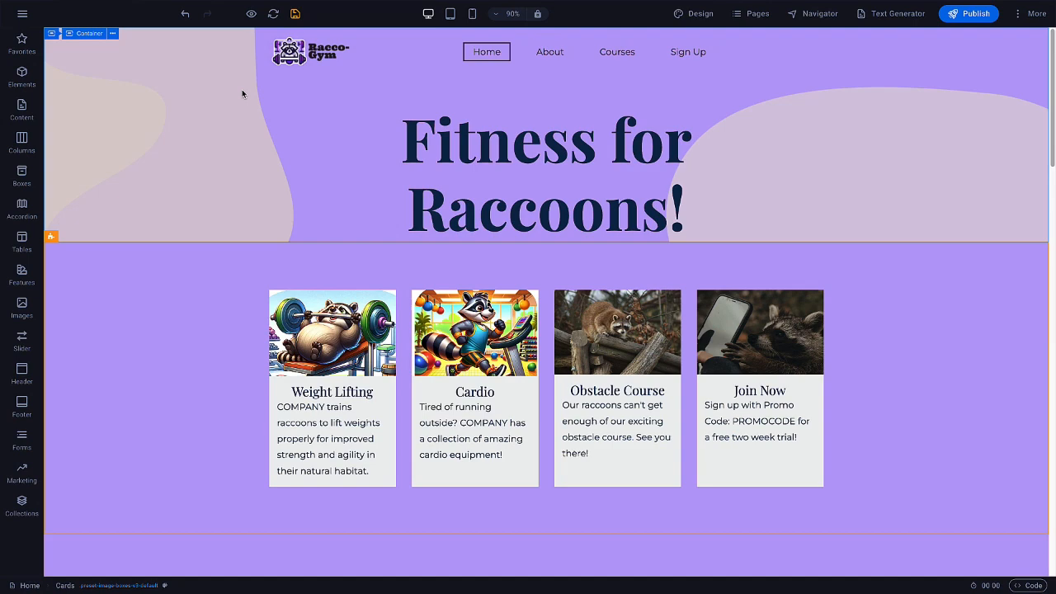
Search the Google Fonts for "arch" and add Archivo Narrow to the website's selected fonts.
{"action": "left_click", "coordinate": [696, 14]}
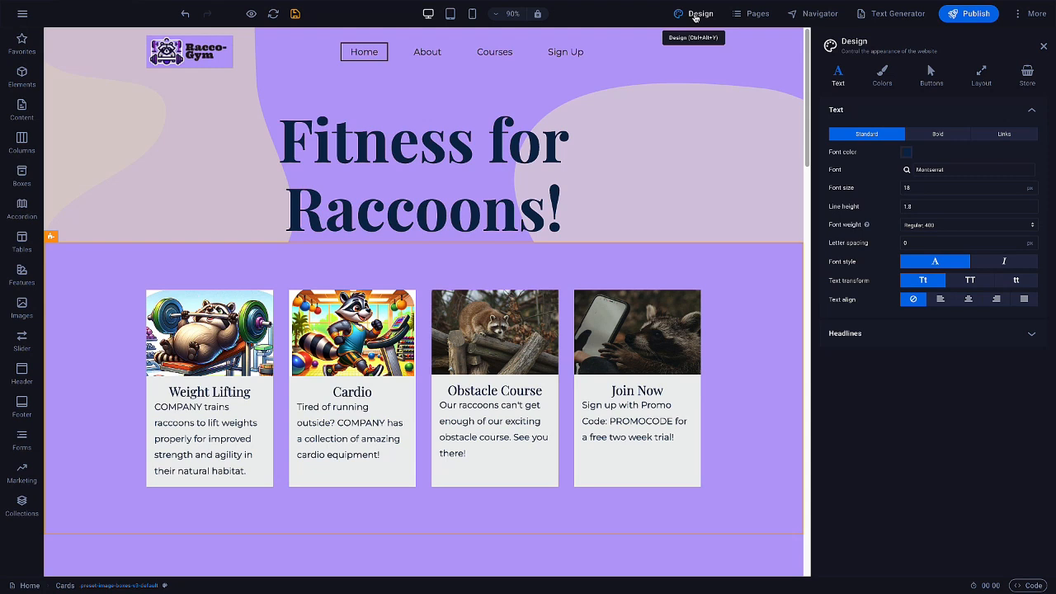
{"action": "left_click", "coordinate": [907, 170]}
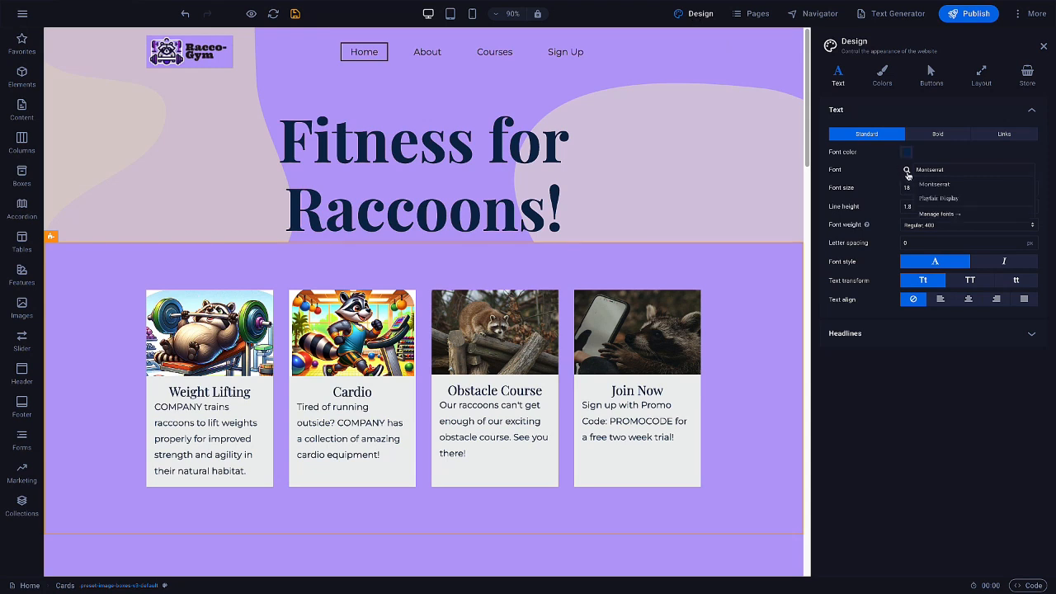
{"action": "left_click", "coordinate": [930, 213]}
{"action": "left_click", "coordinate": [826, 198]}
{"action": "type", "text": "arch"}
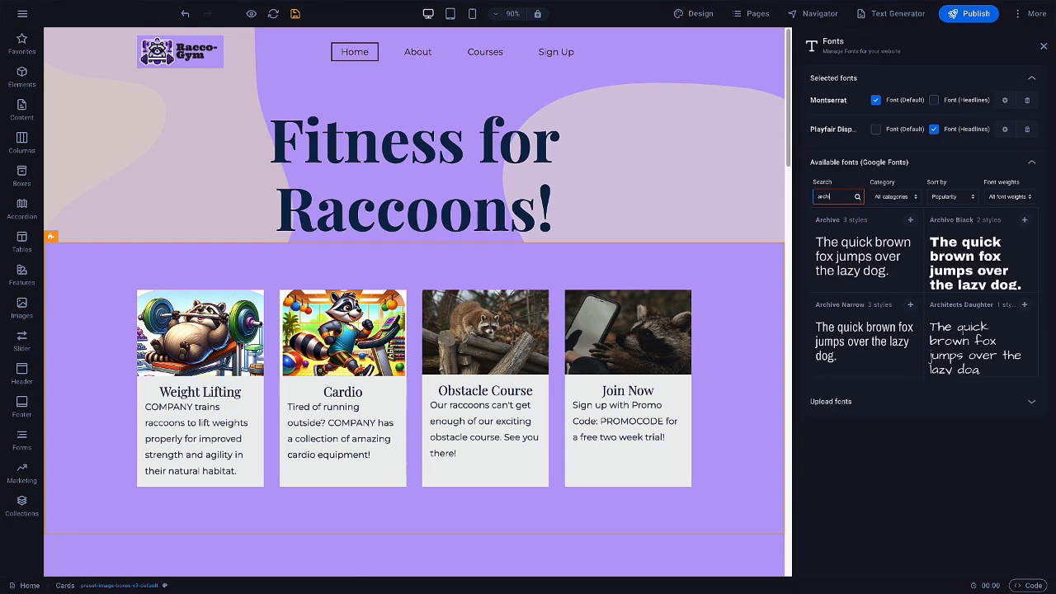
{"action": "left_click", "coordinate": [910, 305]}
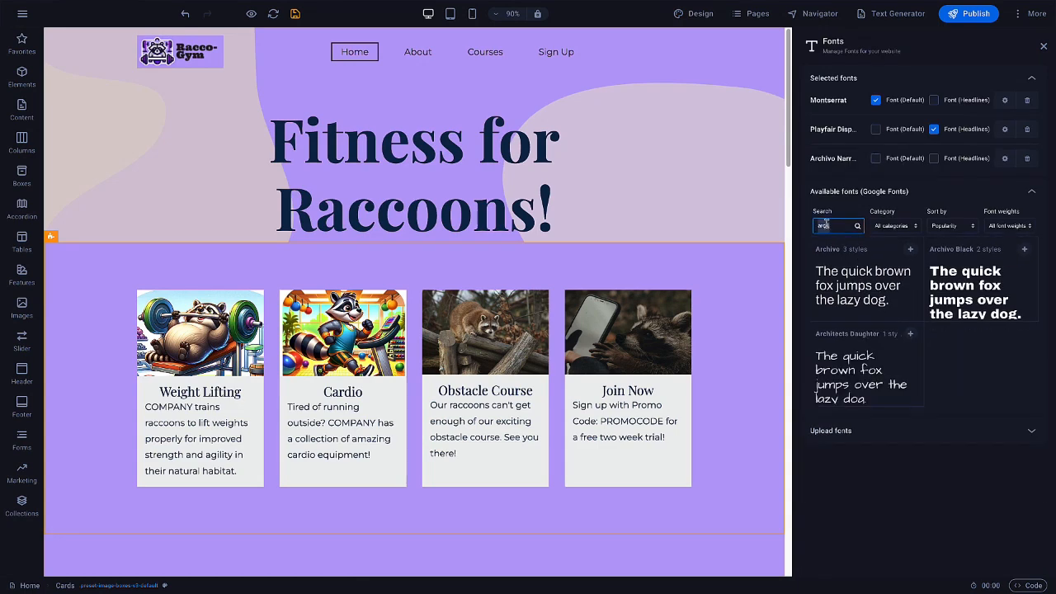
Search the Google Fonts for "black" and add Black Ops One to the selected fonts.
{"action": "double_click", "coordinate": [824, 225]}
{"action": "type", "text": "black"}
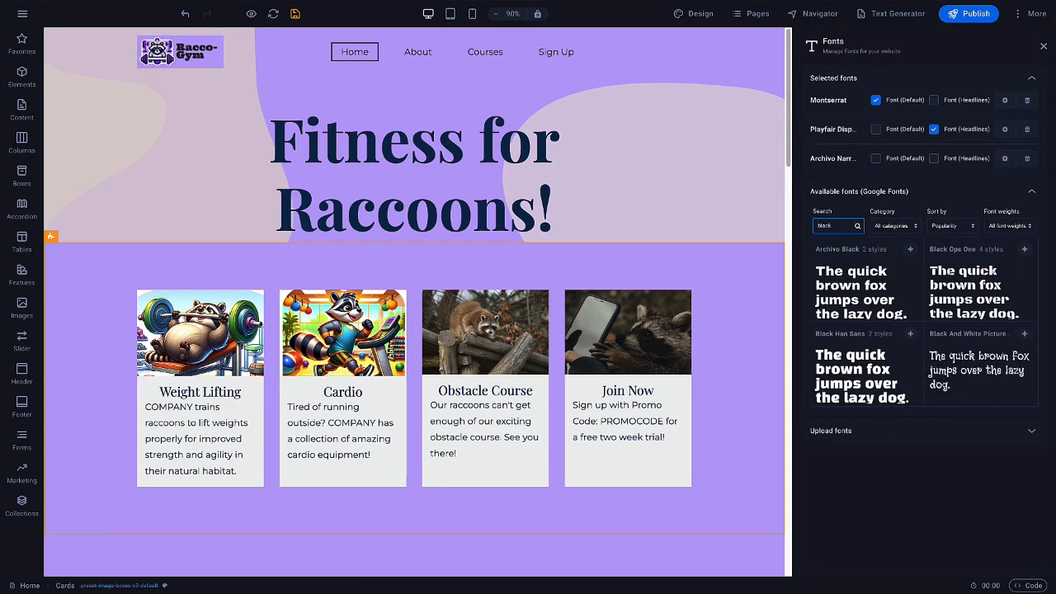
{"action": "left_click", "coordinate": [1023, 248]}
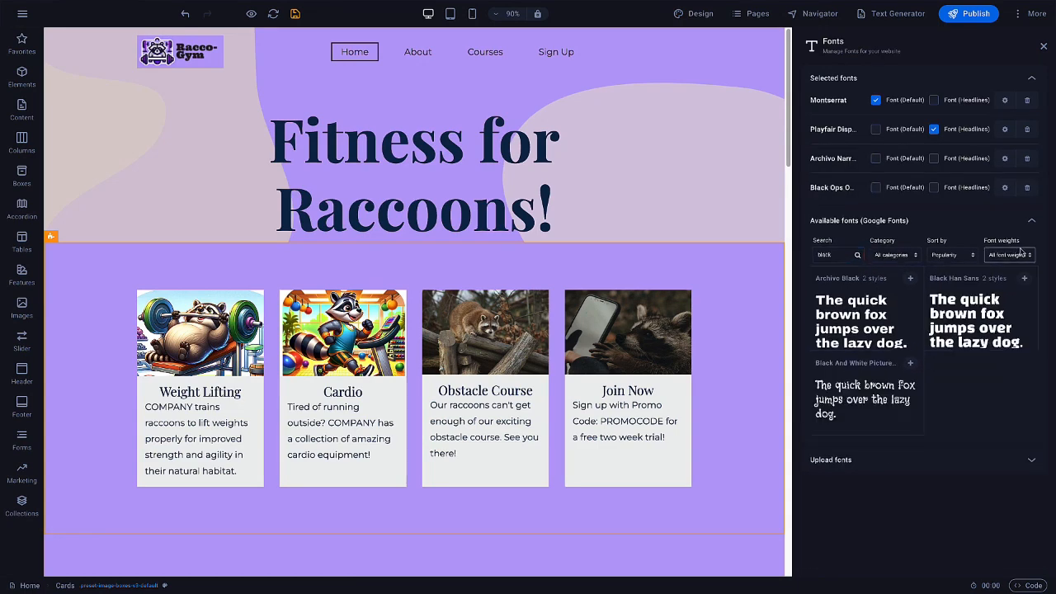
Make Archivo Narrow the default font and Black Ops One the headline font, and remove Playfair Display and Montserrat.
{"action": "left_click", "coordinate": [875, 158]}
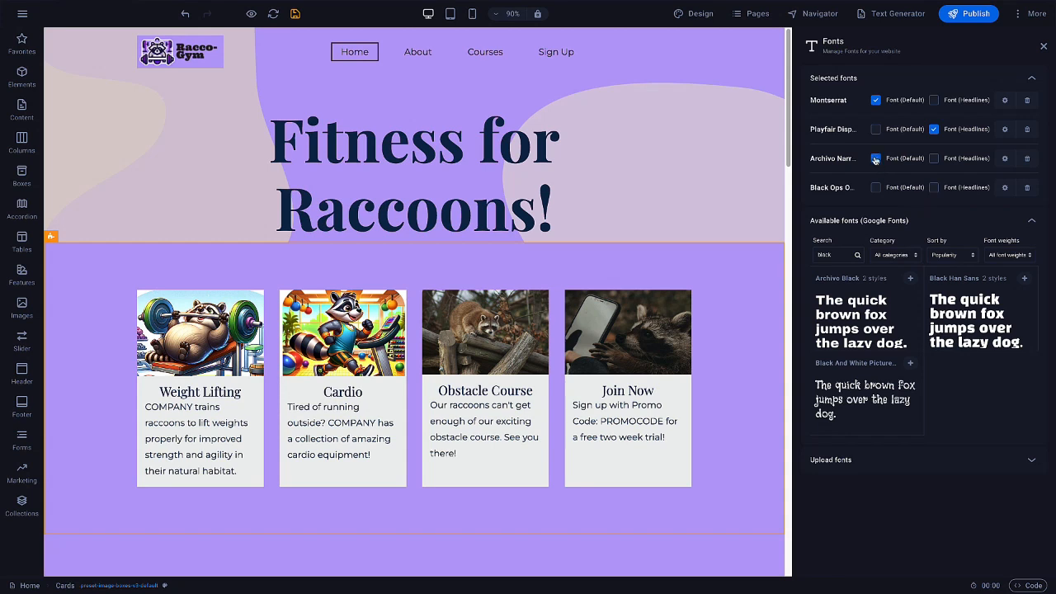
{"action": "left_click", "coordinate": [934, 188]}
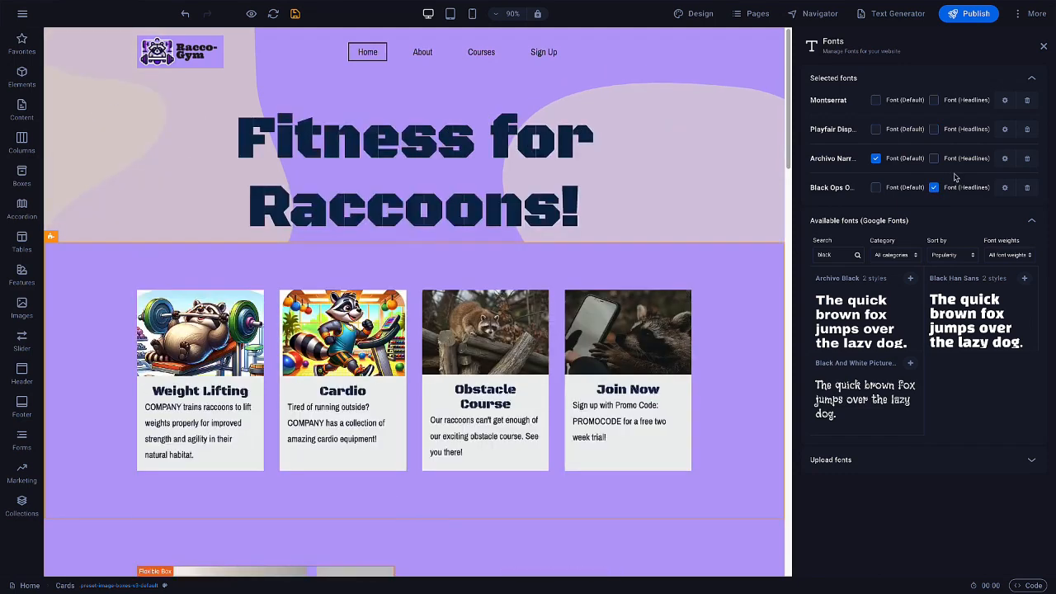
{"action": "left_click", "coordinate": [1026, 130]}
{"action": "left_click", "coordinate": [1027, 101]}
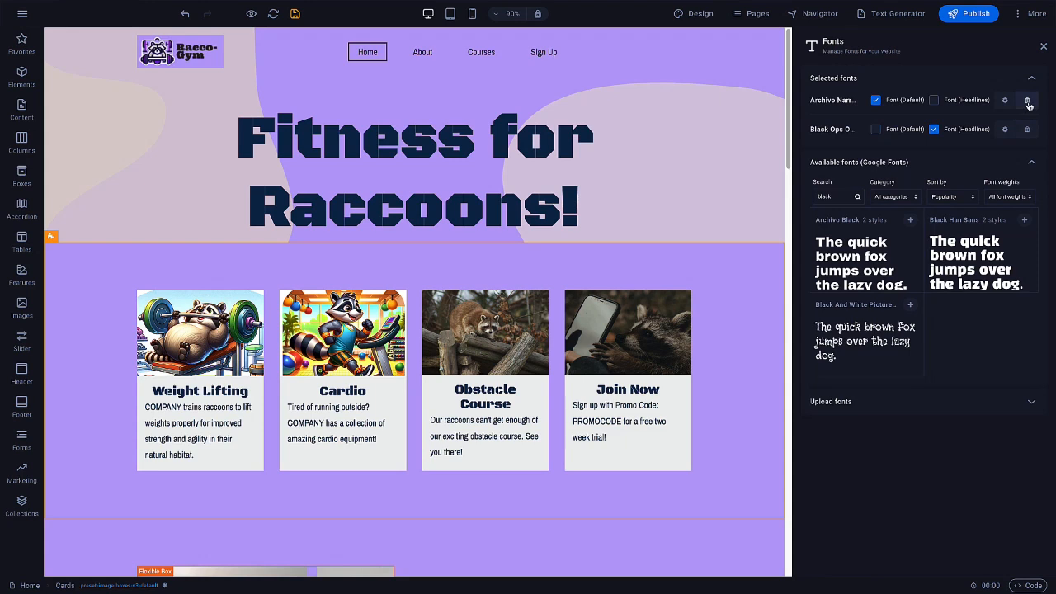
Open the website's button design settings and add a button labelled "Sign Up" at the end of the Join Now card.
{"action": "left_click", "coordinate": [698, 14]}
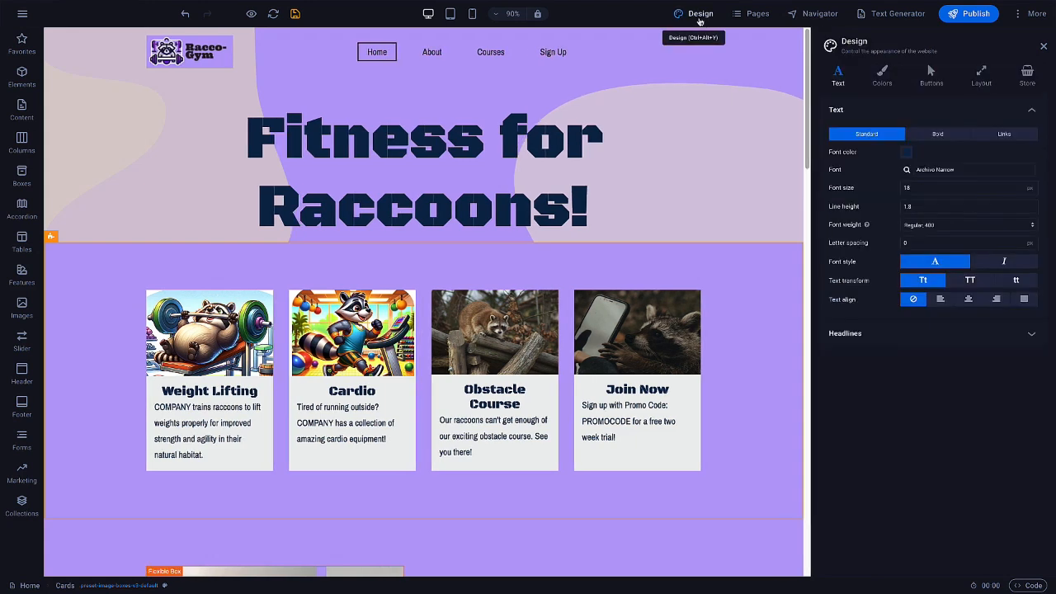
{"action": "left_click", "coordinate": [873, 80]}
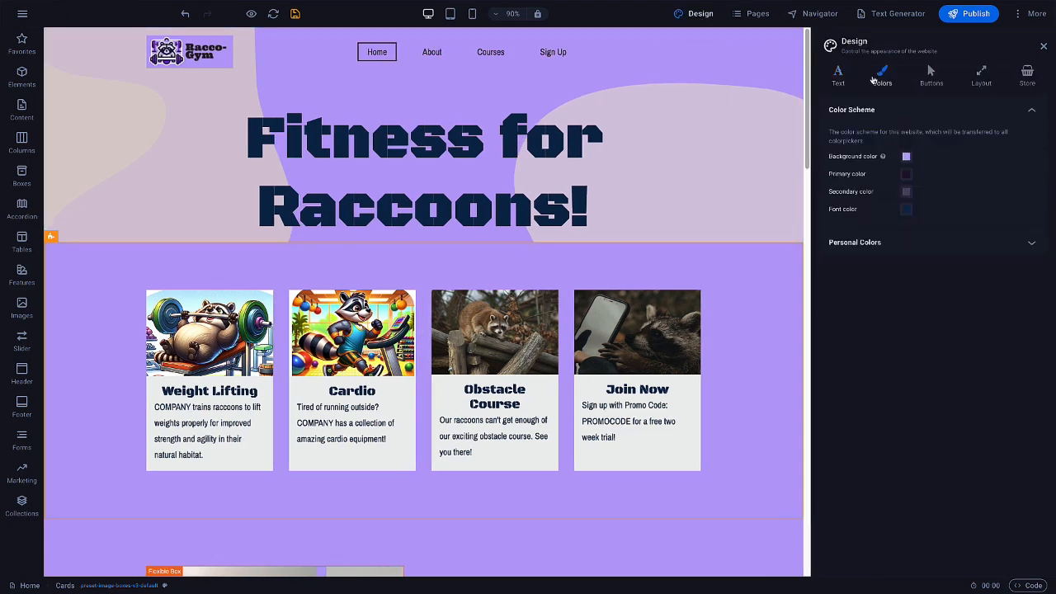
{"action": "left_click", "coordinate": [929, 74]}
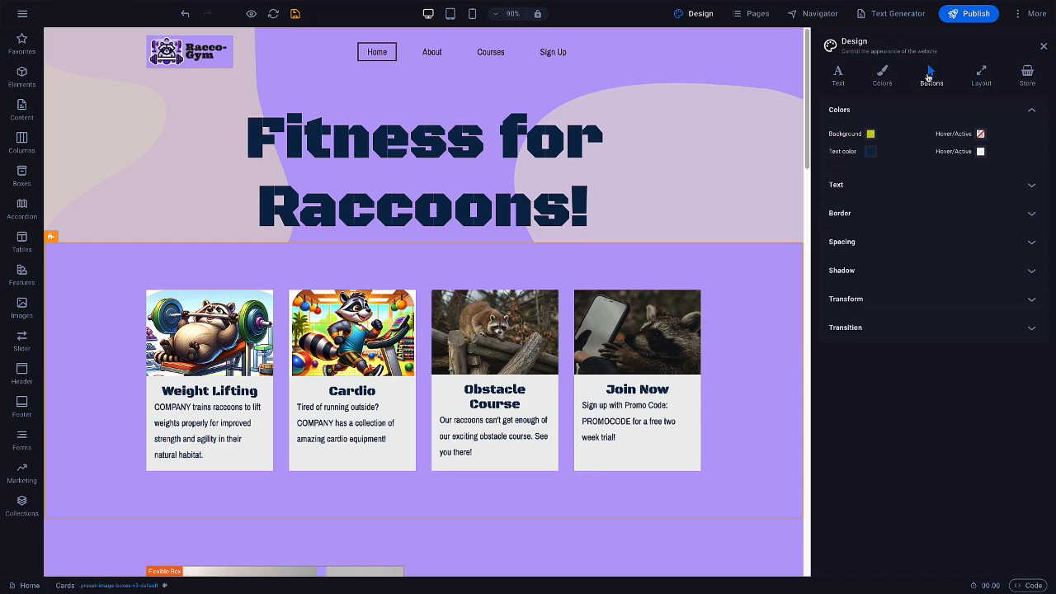
{"action": "left_click", "coordinate": [23, 79]}
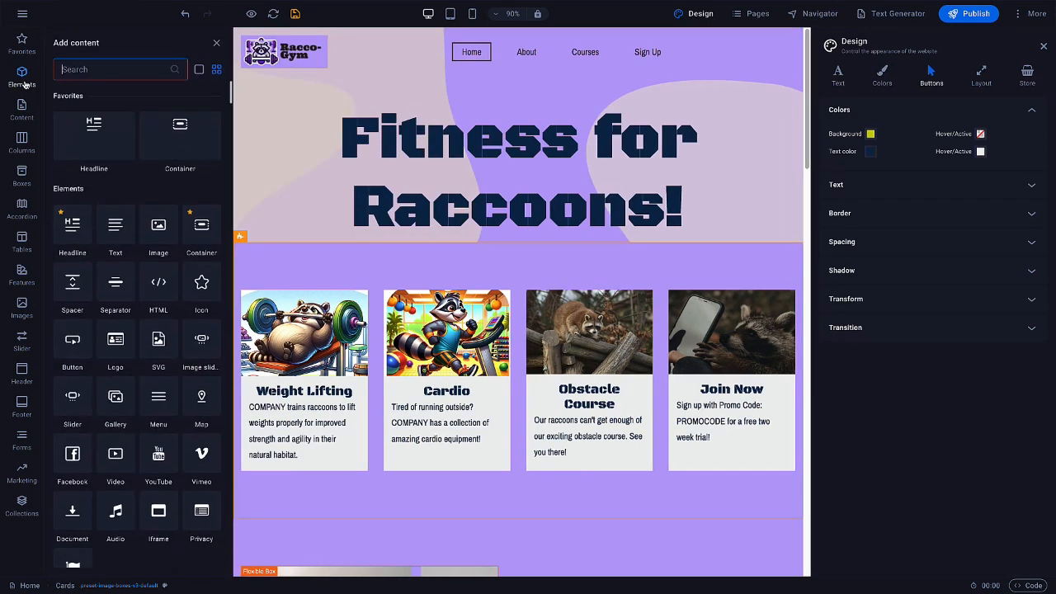
{"action": "type", "text": "button"}
{"action": "left_click_drag", "start_coordinate": [367, 254], "coordinate": [730, 453]}
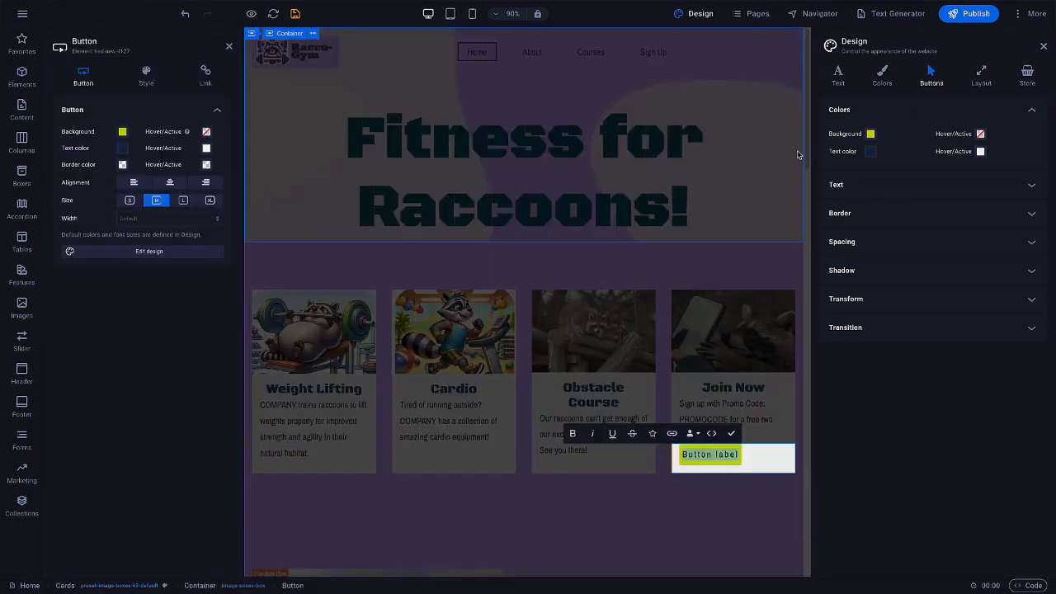
{"action": "type", "text": "Sign Up"}
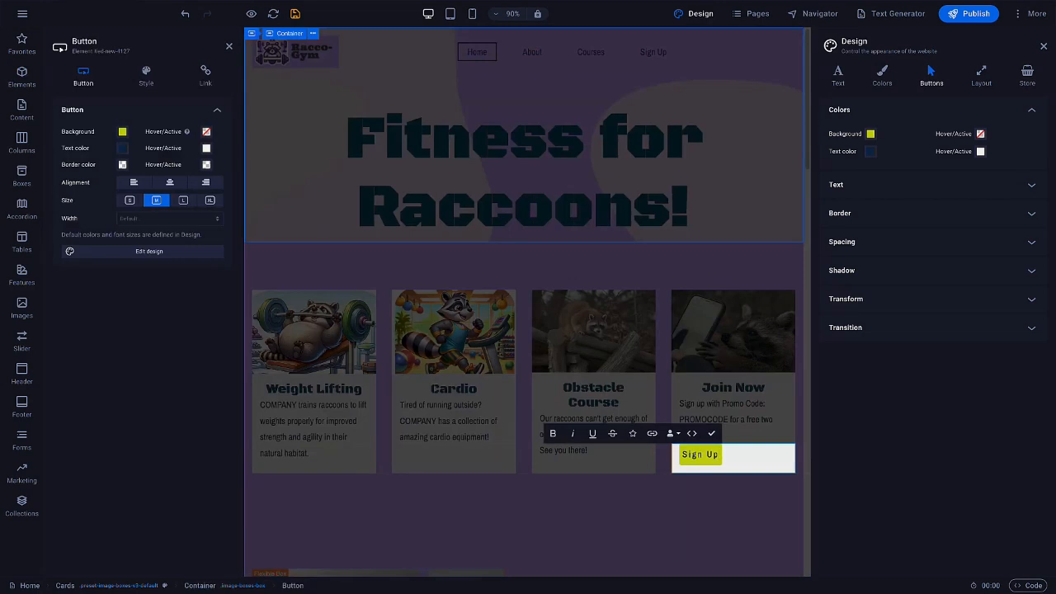
Set the website's default button background to the scheme's Background color and the button text to its Font color.
{"action": "left_click", "coordinate": [870, 134]}
{"action": "left_click", "coordinate": [858, 155]}
{"action": "left_click", "coordinate": [1036, 276]}
{"action": "left_click", "coordinate": [870, 152]}
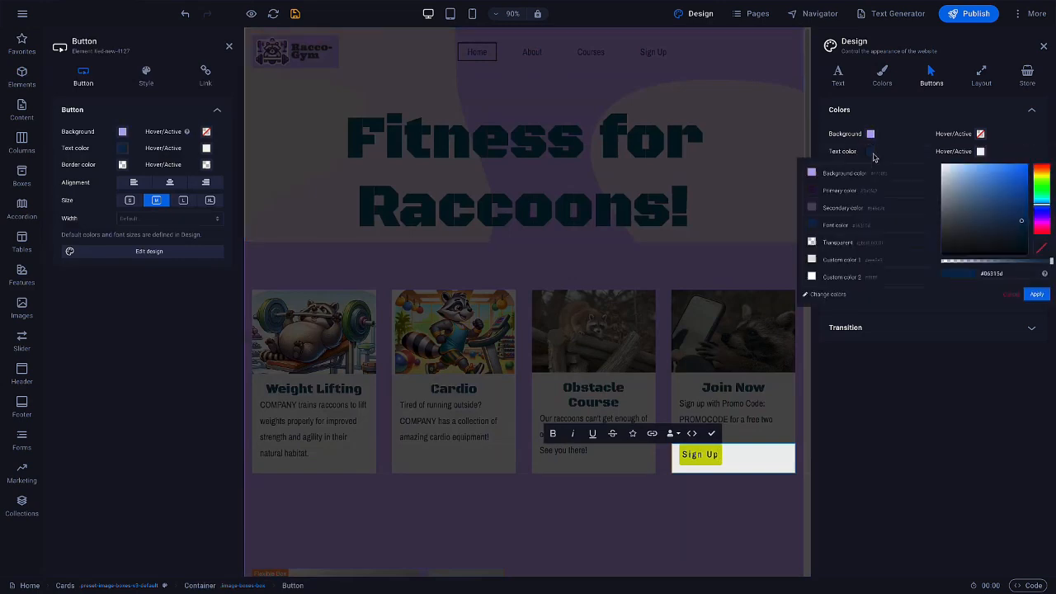
{"action": "left_click", "coordinate": [853, 230]}
{"action": "left_click", "coordinate": [894, 158]}
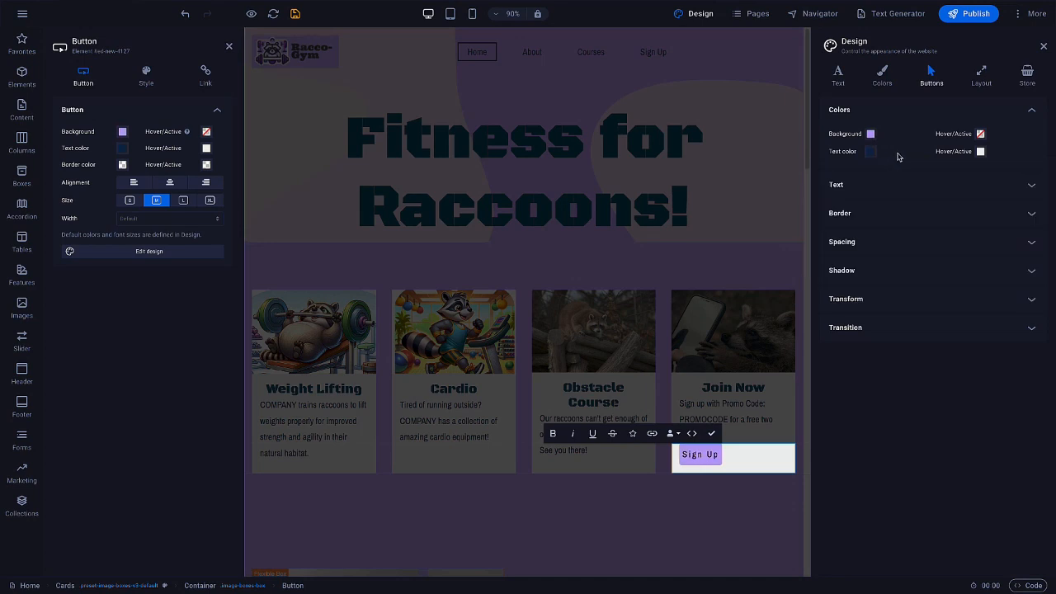
Set the default hover/active background of the buttons to red #cd1616.
{"action": "left_click", "coordinate": [979, 134]}
{"action": "left_click_drag", "start_coordinate": [1016, 156], "coordinate": [1017, 163]}
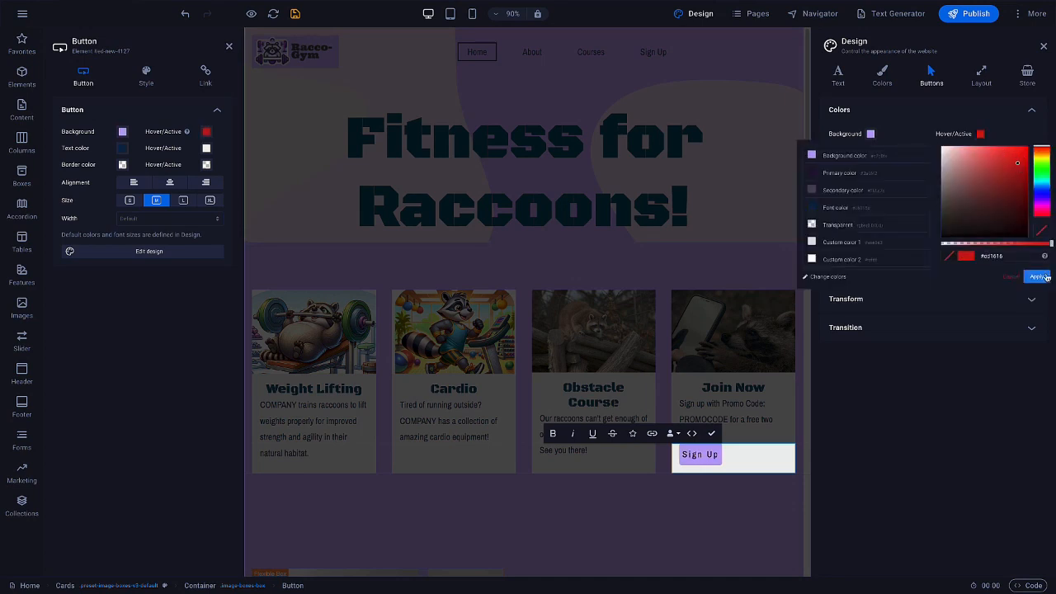
{"action": "left_click", "coordinate": [1036, 276]}
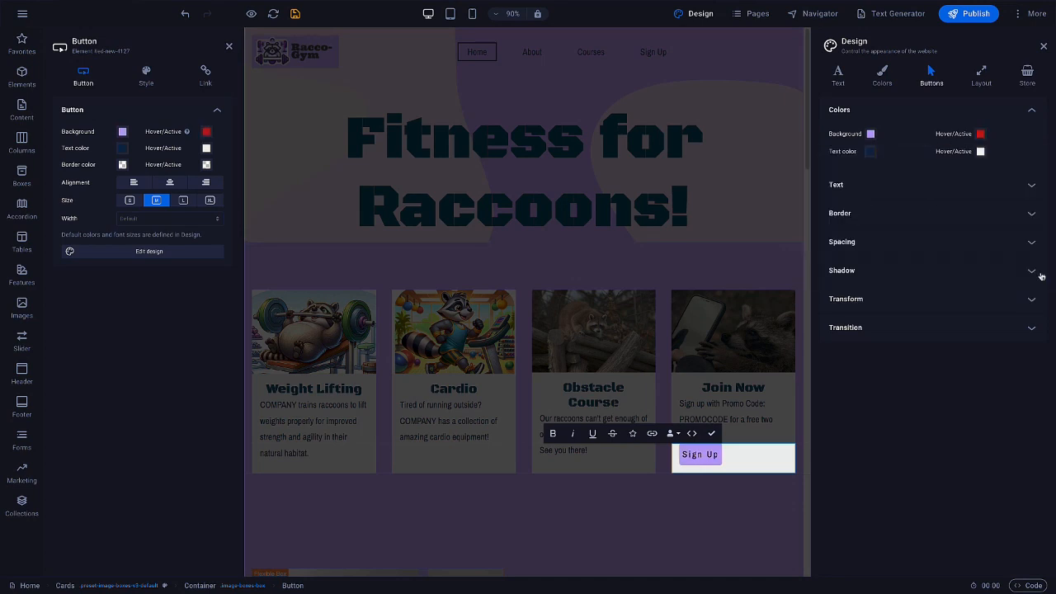
Link the Join Now card's button to the Sign Up page.
{"action": "left_click", "coordinate": [204, 76]}
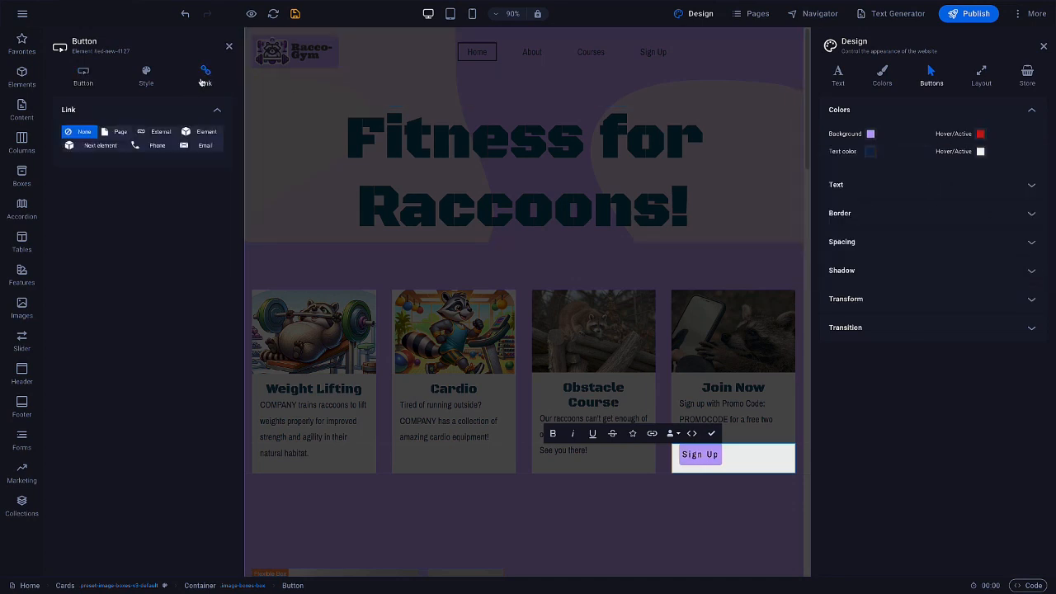
{"action": "left_click", "coordinate": [120, 132]}
{"action": "left_click", "coordinate": [139, 164]}
{"action": "left_click", "coordinate": [143, 249]}
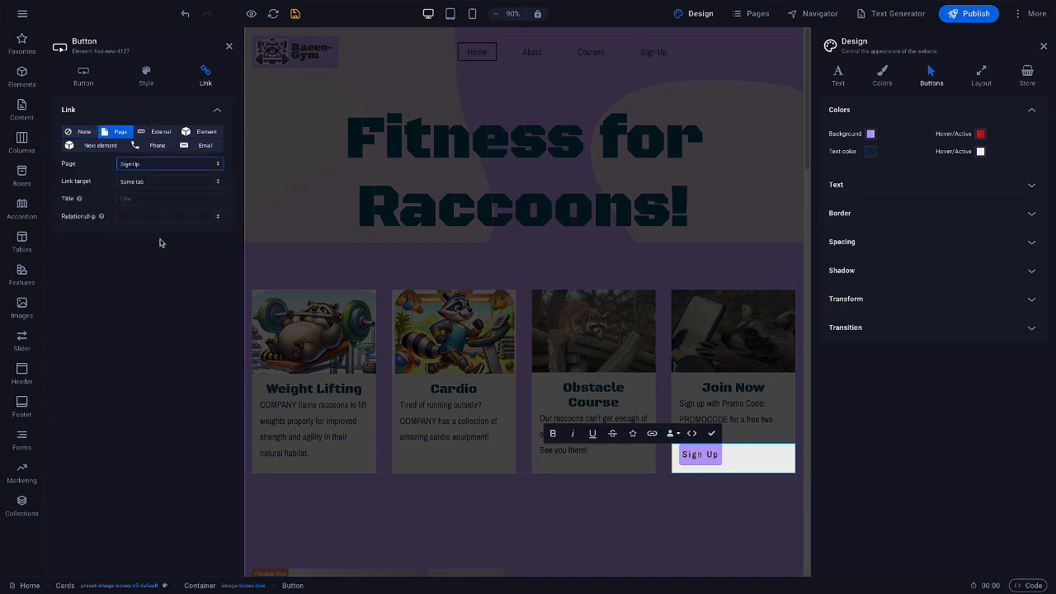
Center the Sign Up button in the Join Now card and close its settings.
{"action": "left_click", "coordinate": [84, 78]}
{"action": "left_click", "coordinate": [165, 182]}
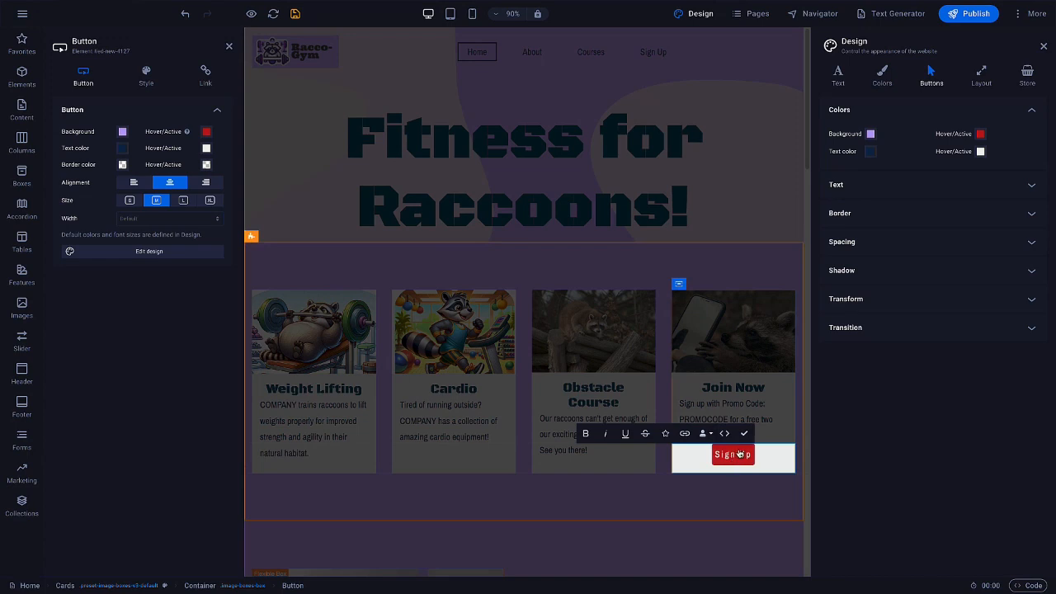
{"action": "left_click", "coordinate": [230, 49]}
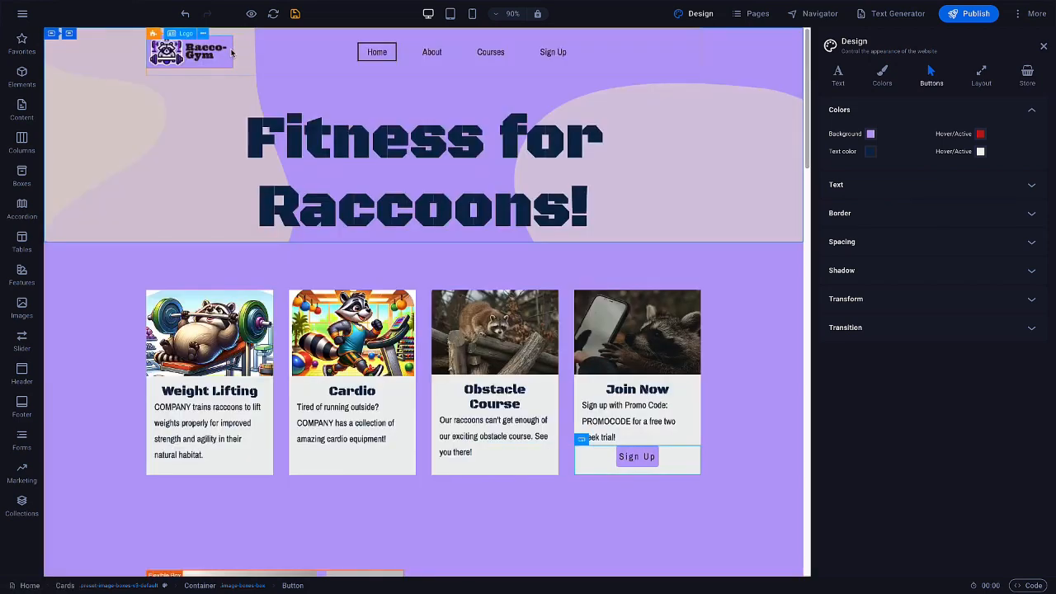
Review the website's layout spacing options, the page list and the About page's settings.
{"action": "left_click", "coordinate": [972, 82]}
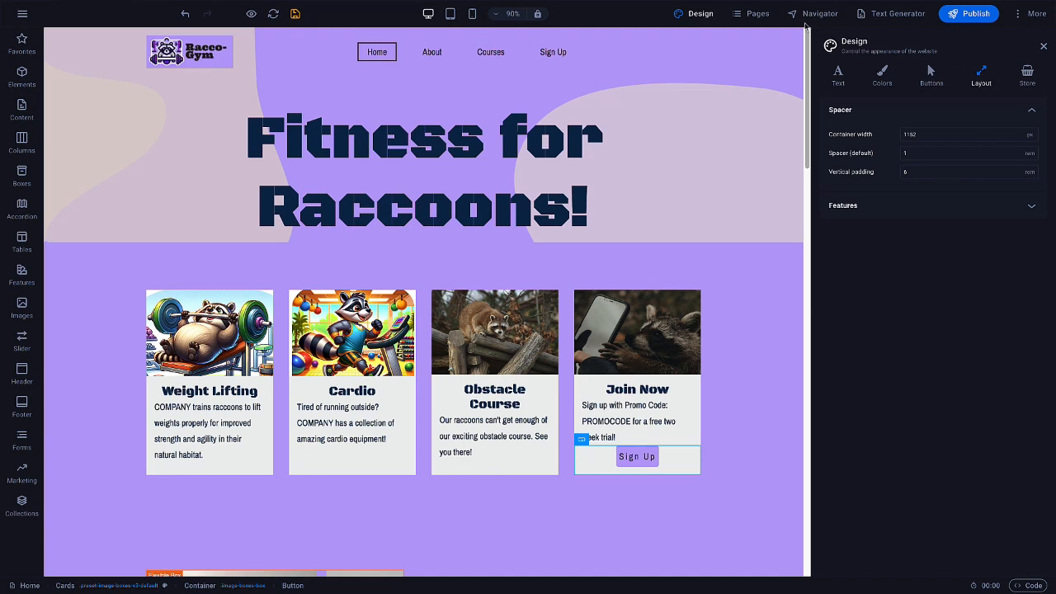
{"action": "left_click", "coordinate": [762, 14]}
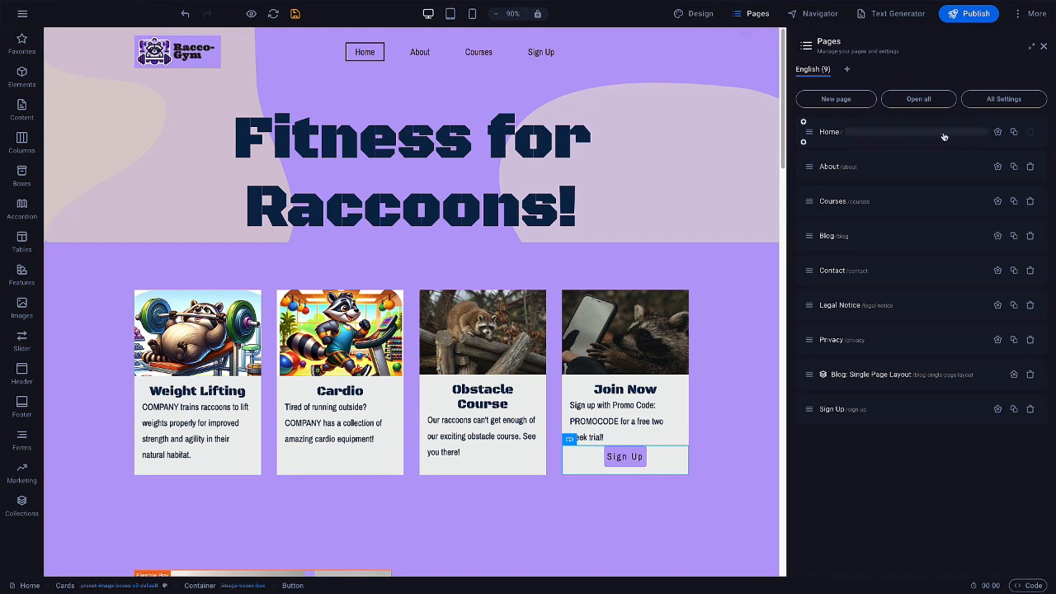
{"action": "left_click", "coordinate": [997, 167]}
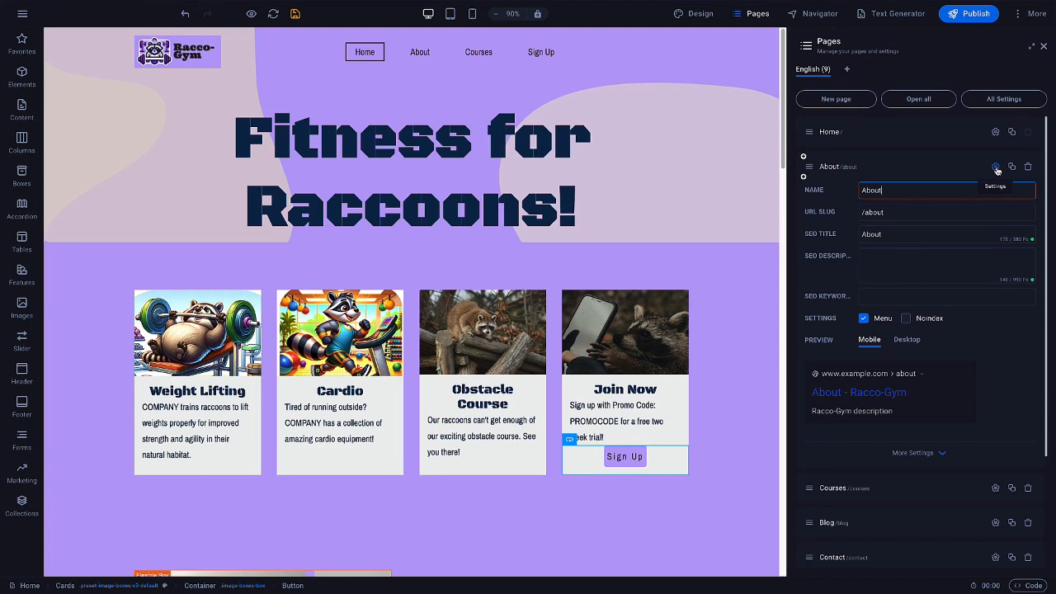
Review the general website settings, the SEO settings and the SEO analysis options.
{"action": "left_click", "coordinate": [1036, 16]}
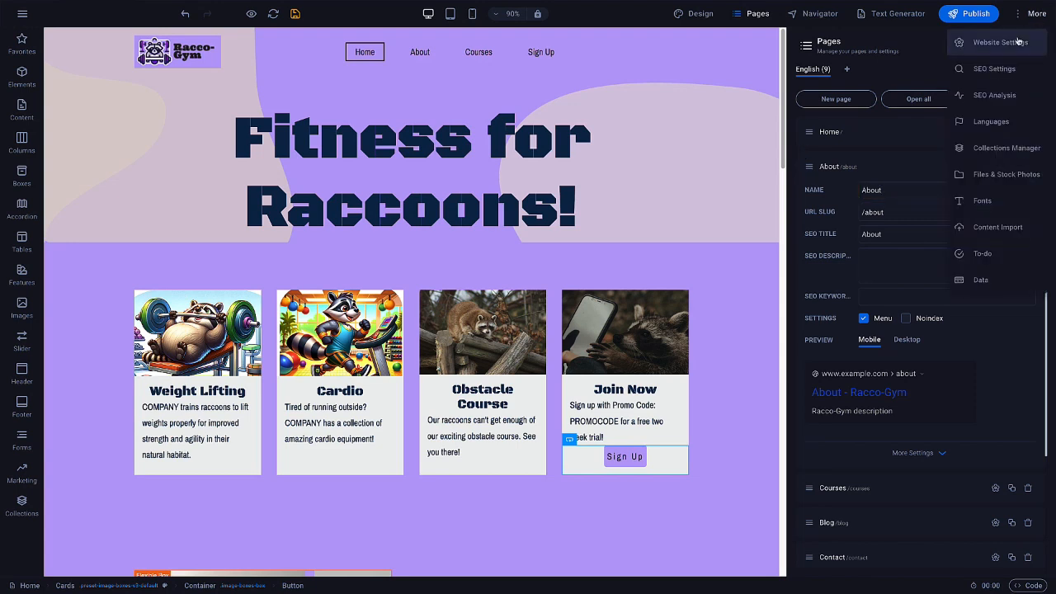
{"action": "left_click", "coordinate": [1020, 41]}
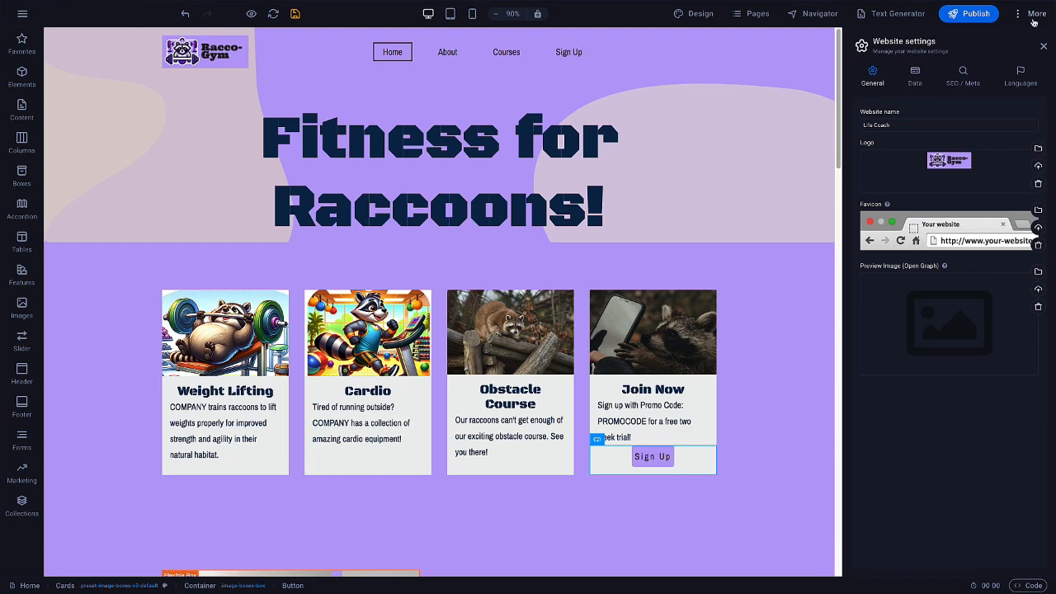
{"action": "left_click", "coordinate": [1032, 18]}
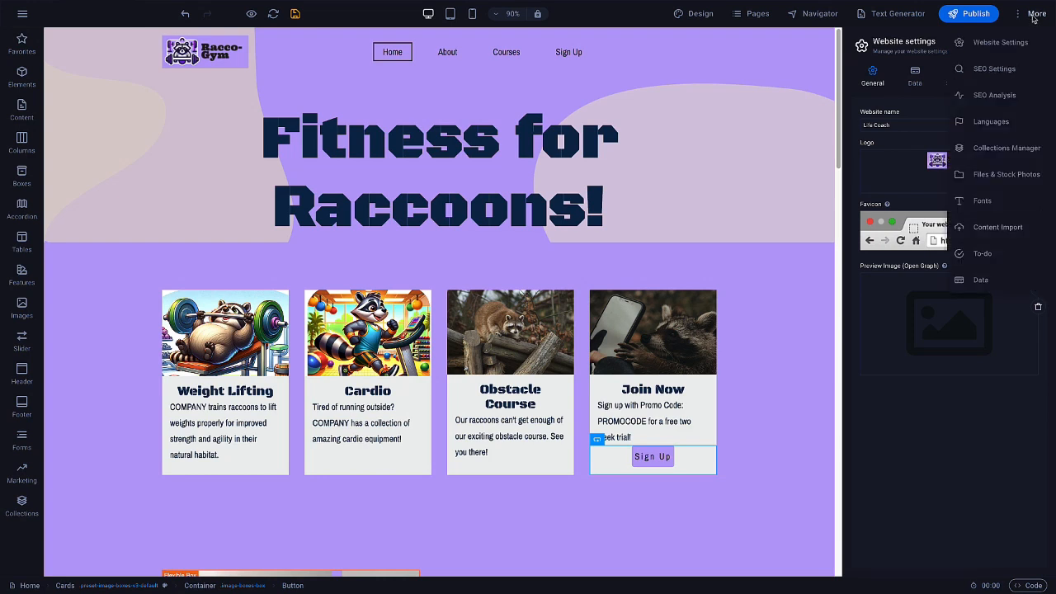
{"action": "left_click", "coordinate": [1013, 70]}
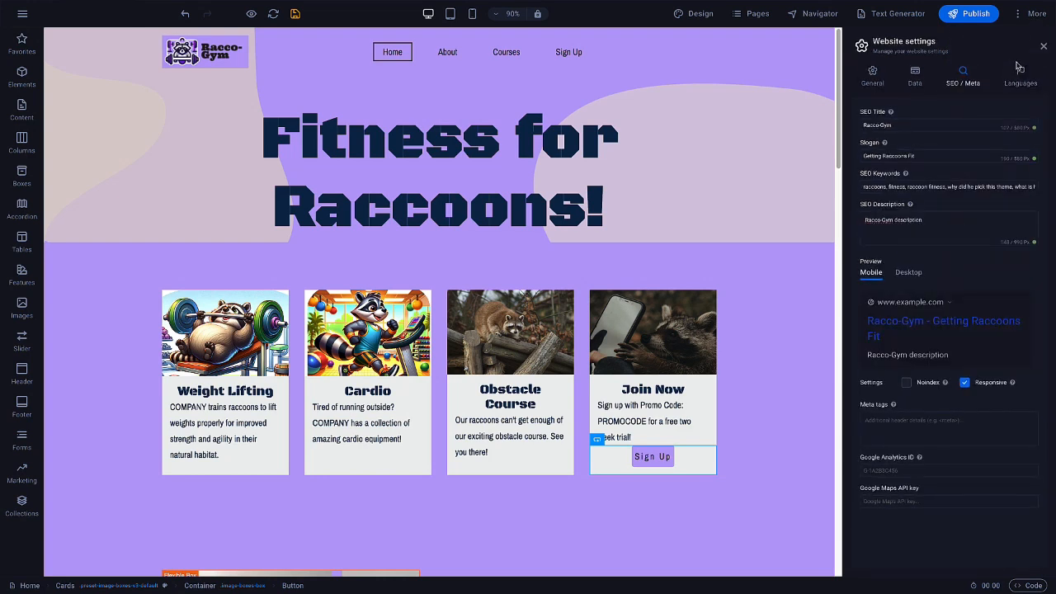
{"action": "left_click", "coordinate": [1032, 23]}
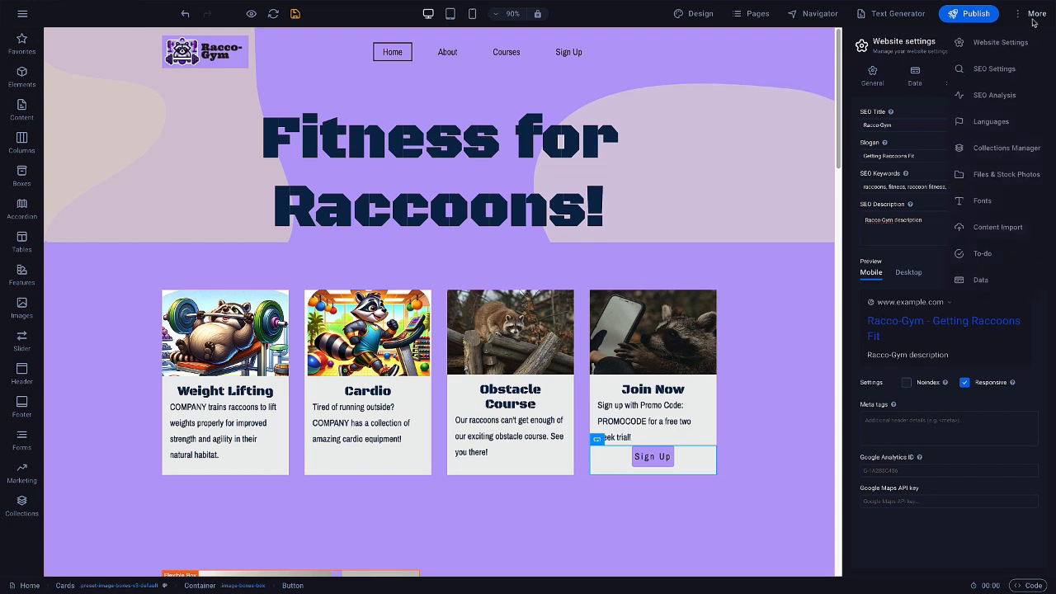
{"action": "left_click", "coordinate": [1025, 95]}
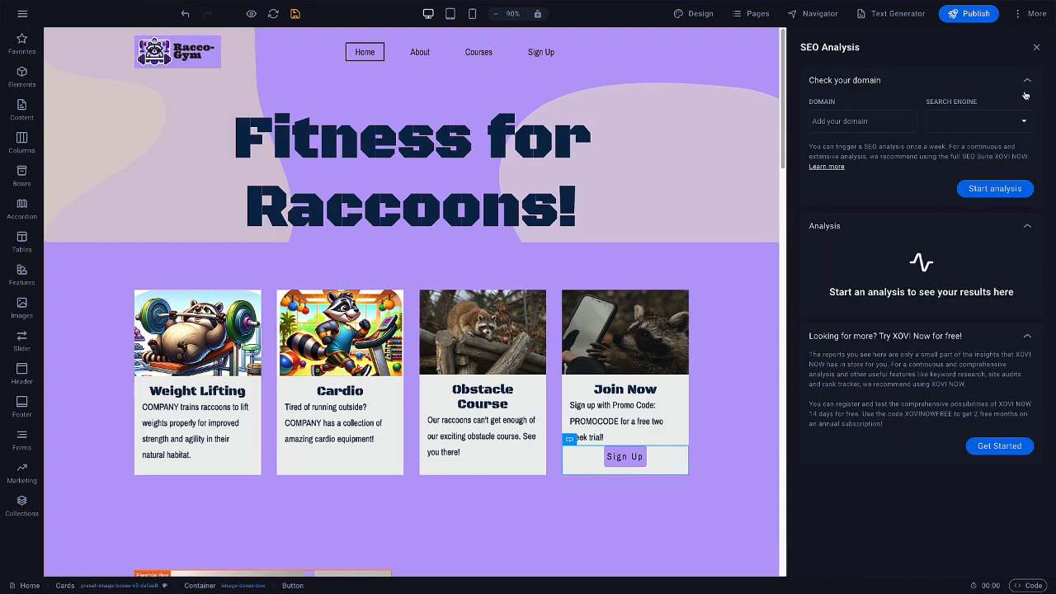
Enable multilanguage for the website with Arabic as the second language, and check the page list.
{"action": "left_click", "coordinate": [1035, 14]}
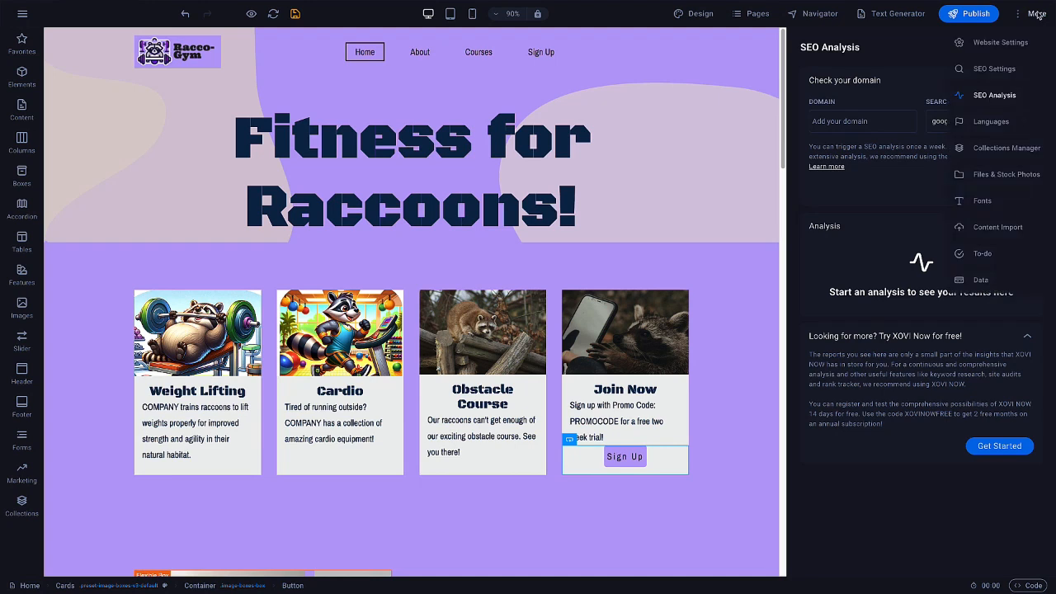
{"action": "left_click", "coordinate": [1007, 121]}
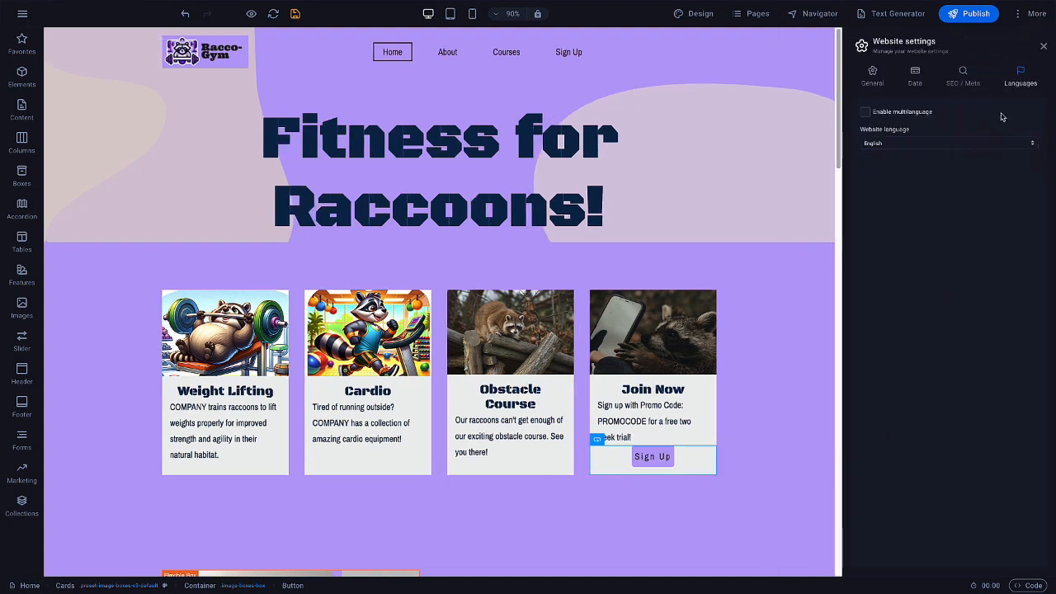
{"action": "left_click", "coordinate": [866, 116]}
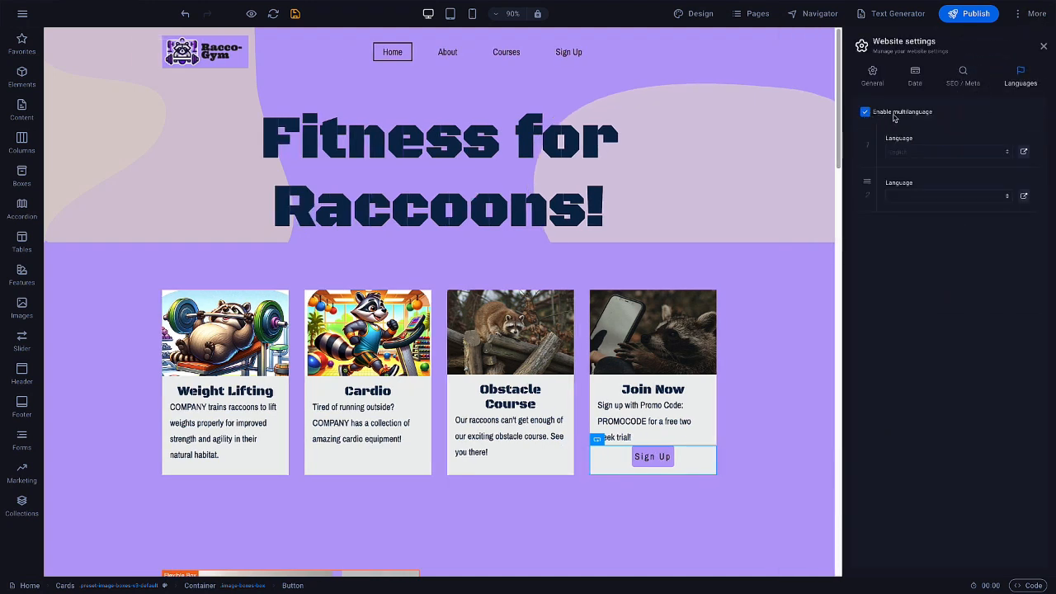
{"action": "left_click", "coordinate": [939, 198]}
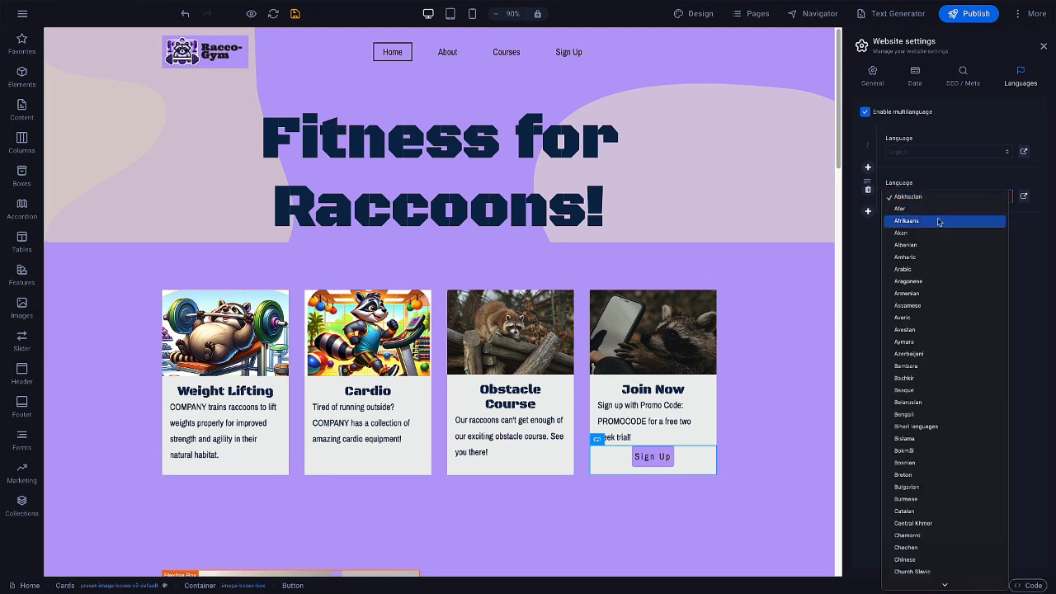
{"action": "left_click", "coordinate": [938, 270]}
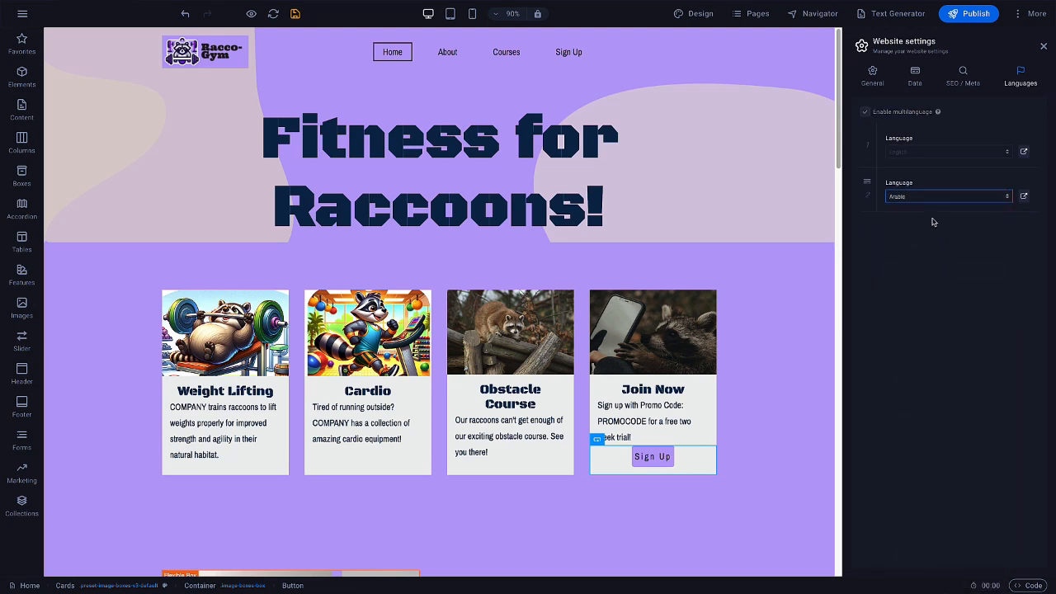
{"action": "left_click", "coordinate": [757, 15]}
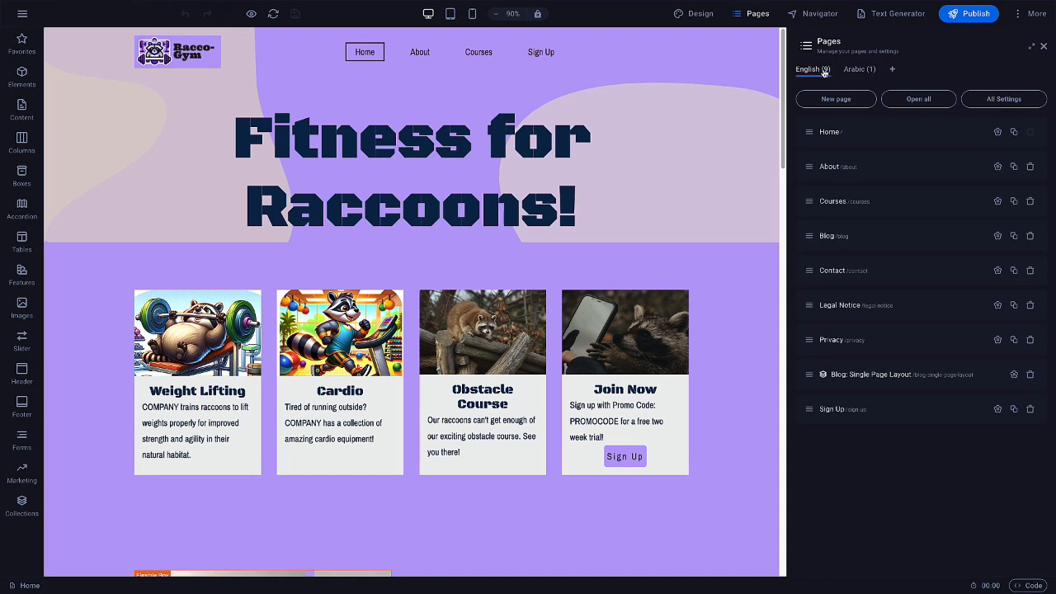
Look at the Collections Manager and the options for importing content from another website, closing each one.
{"action": "left_click", "coordinate": [1018, 15]}
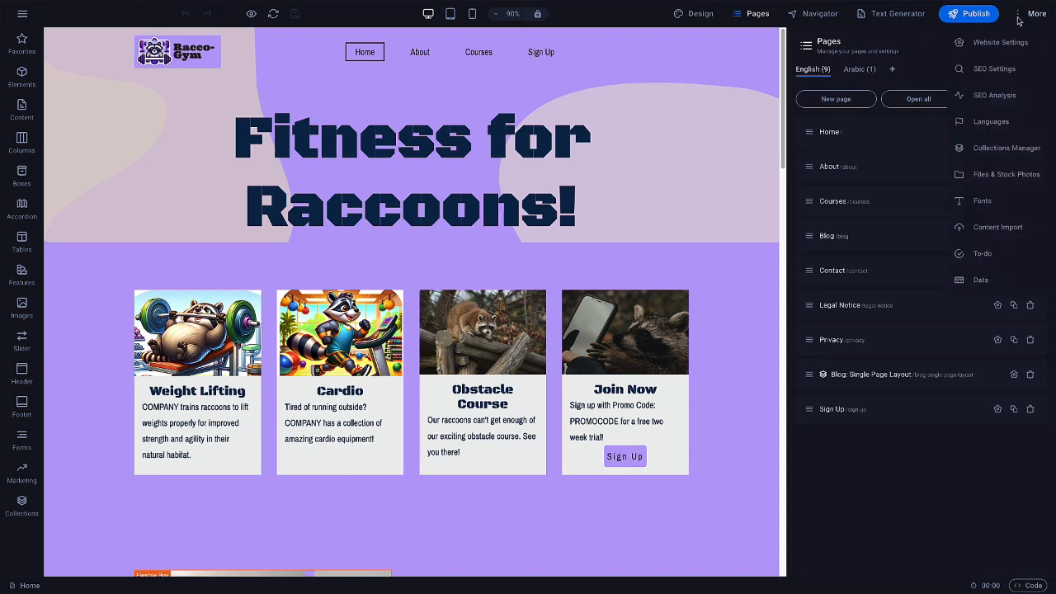
{"action": "left_click", "coordinate": [984, 148]}
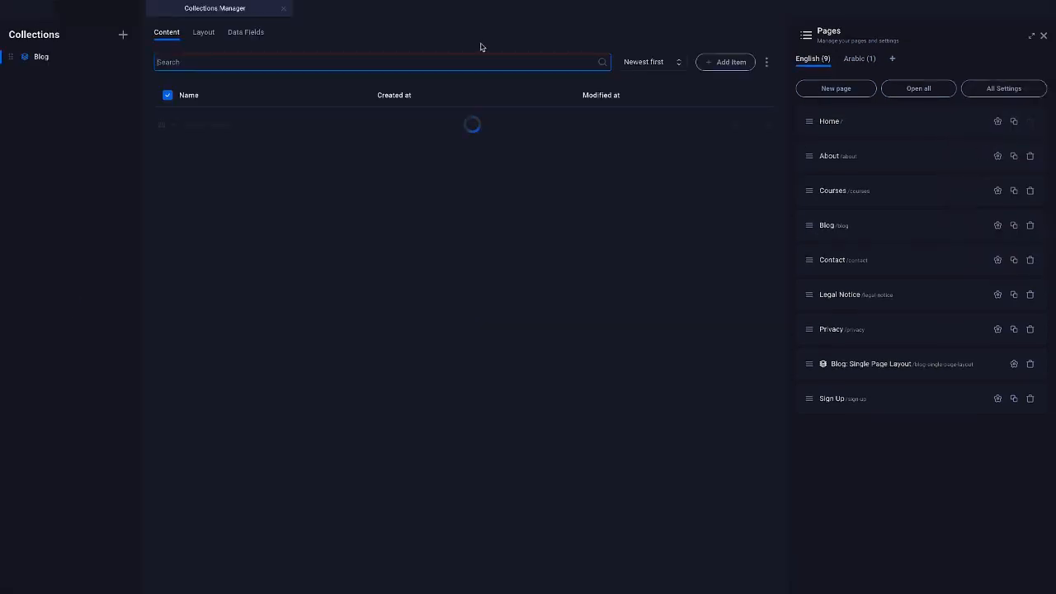
{"action": "left_click", "coordinate": [284, 9]}
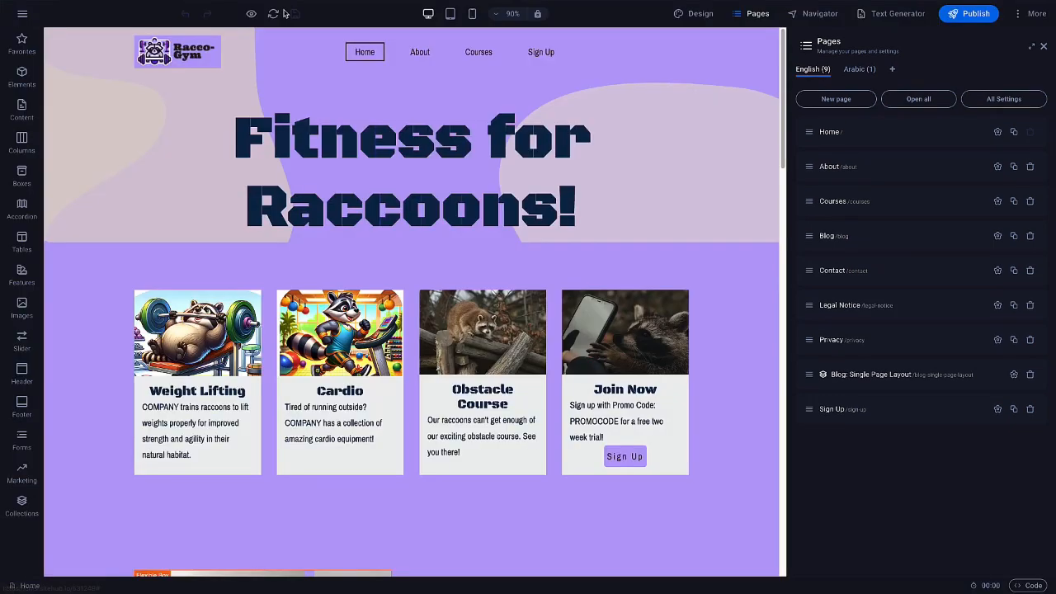
{"action": "left_click", "coordinate": [1031, 14]}
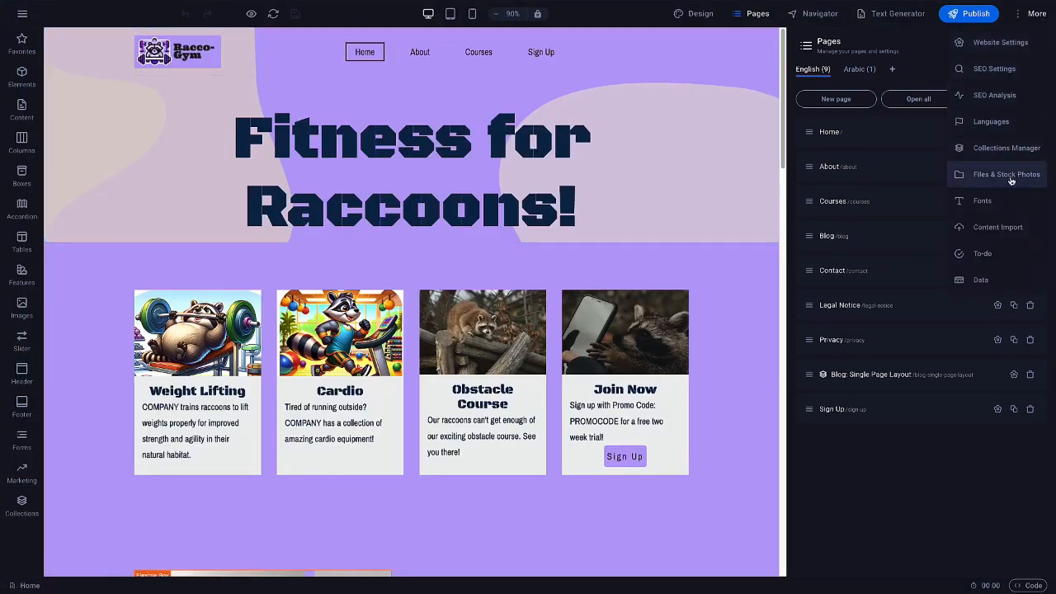
{"action": "left_click", "coordinate": [1006, 227]}
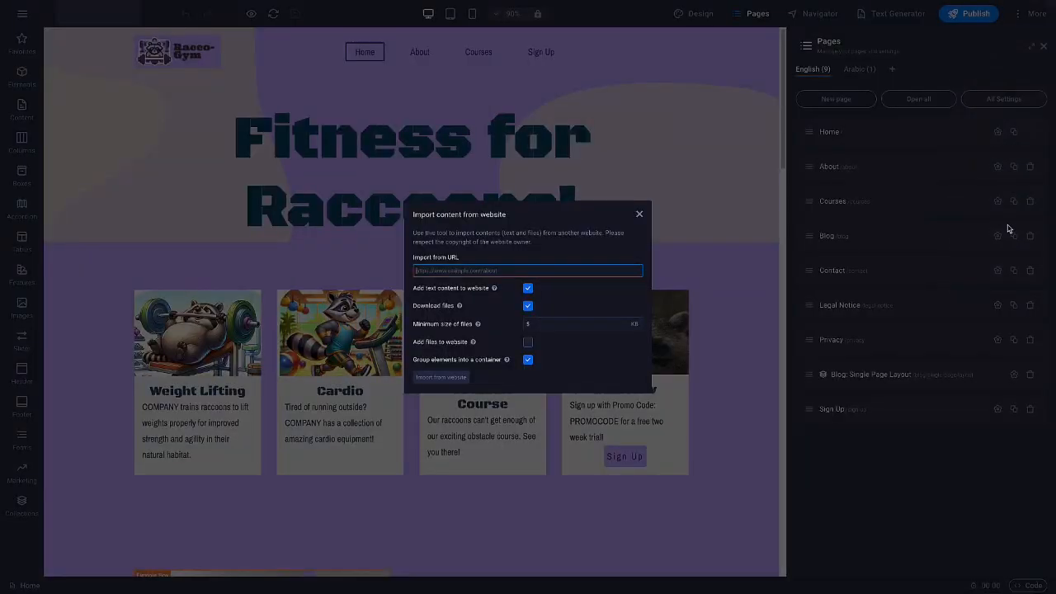
{"action": "left_click", "coordinate": [639, 216]}
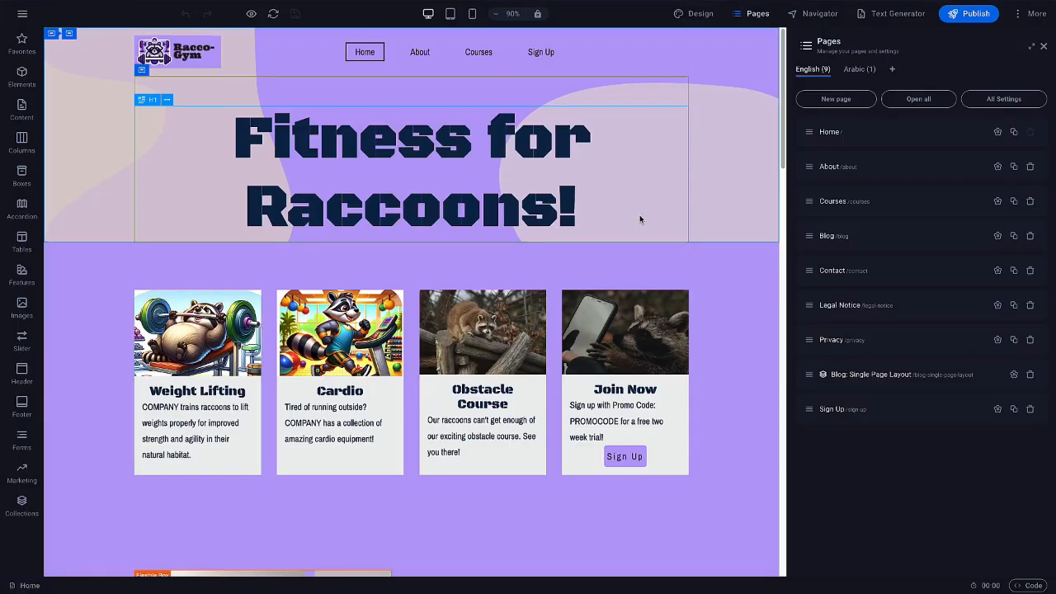
Create a to-do on the Obstacle Course card's image with the description "Update image".
{"action": "left_click", "coordinate": [1027, 22]}
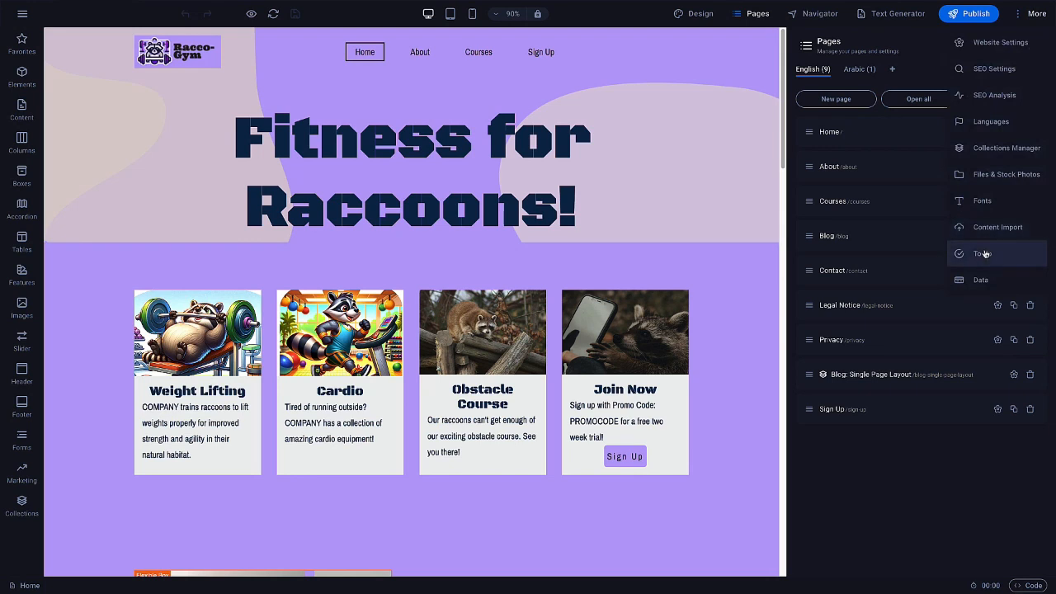
{"action": "left_click", "coordinate": [985, 253]}
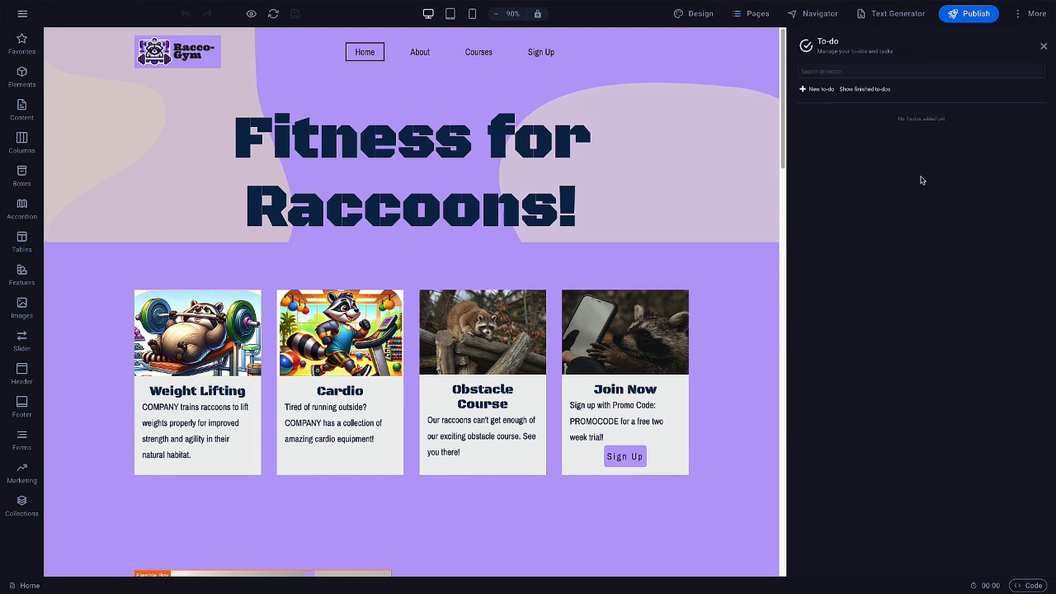
{"action": "left_click", "coordinate": [821, 90]}
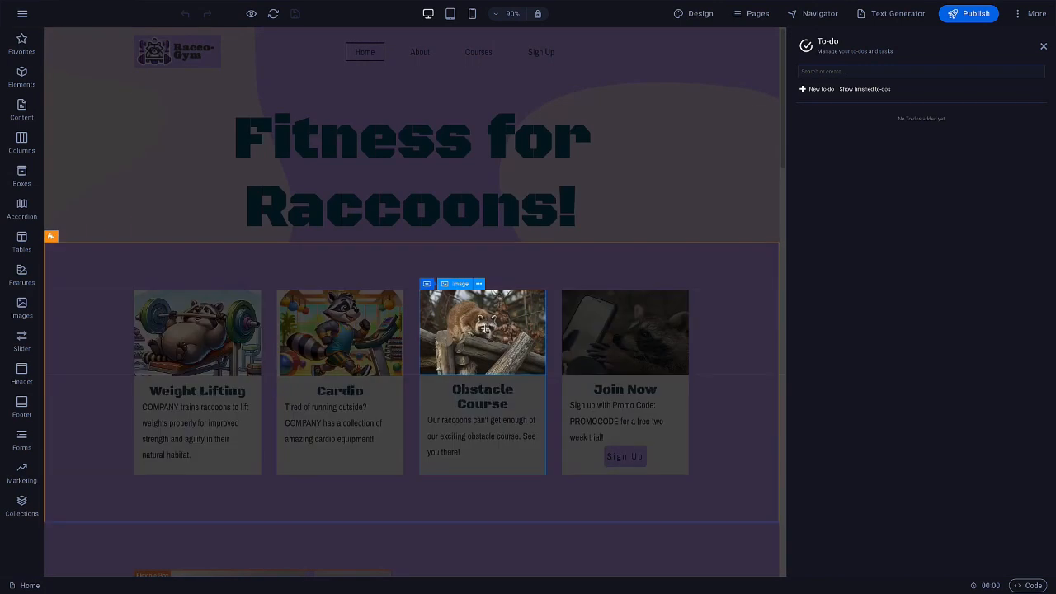
{"action": "left_click", "coordinate": [485, 326]}
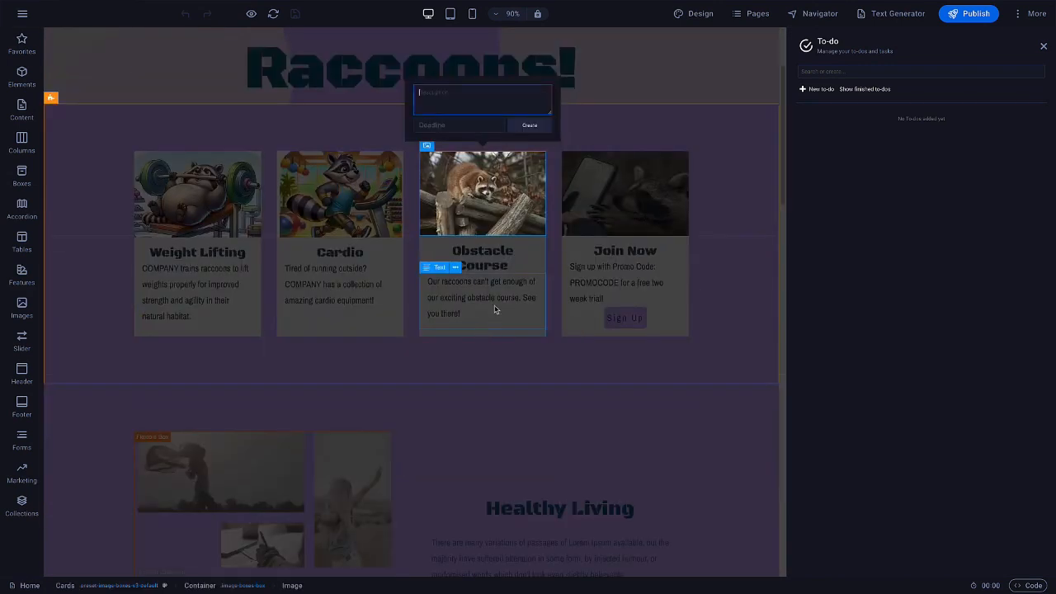
{"action": "type", "text": "Update image"}
{"action": "left_click", "coordinate": [530, 125]}
Create a to-do on the Join Now card's image with the description "Update Image".
{"action": "left_click", "coordinate": [815, 89]}
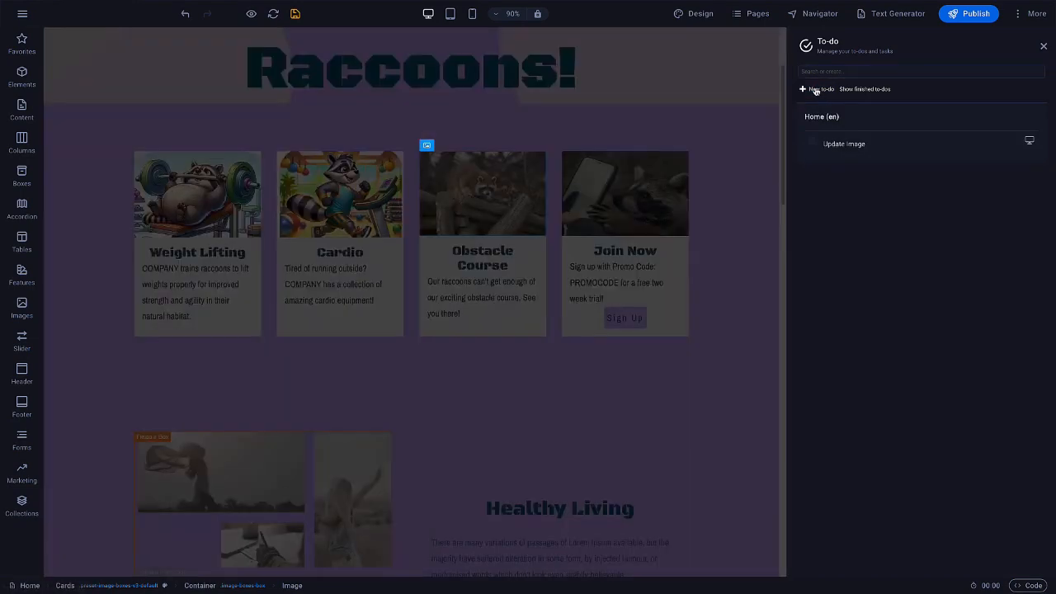
{"action": "left_click", "coordinate": [640, 199]}
{"action": "type", "text": "Update Image"}
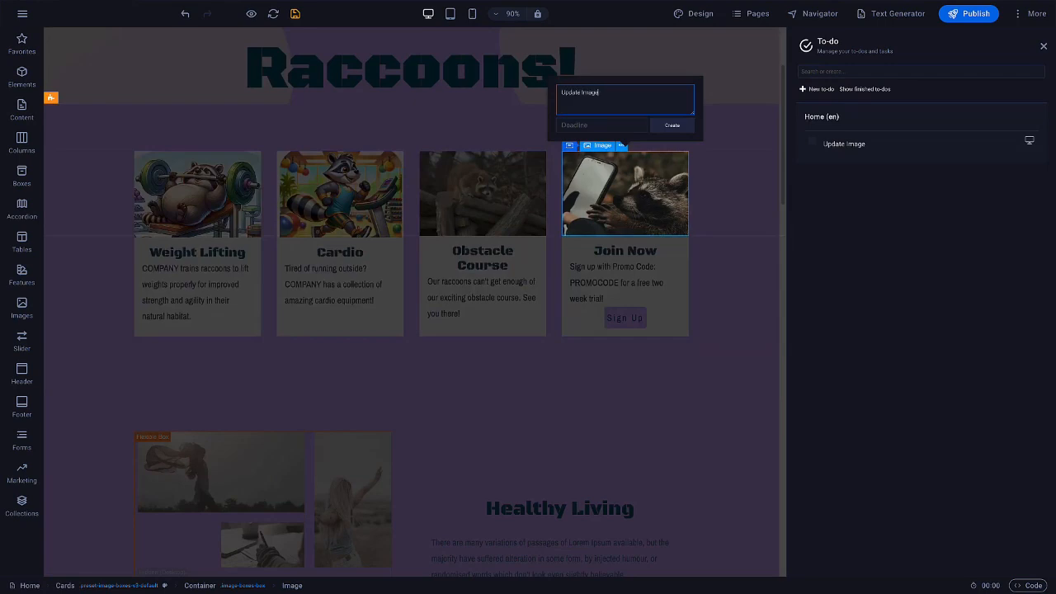
{"action": "left_click", "coordinate": [671, 124]}
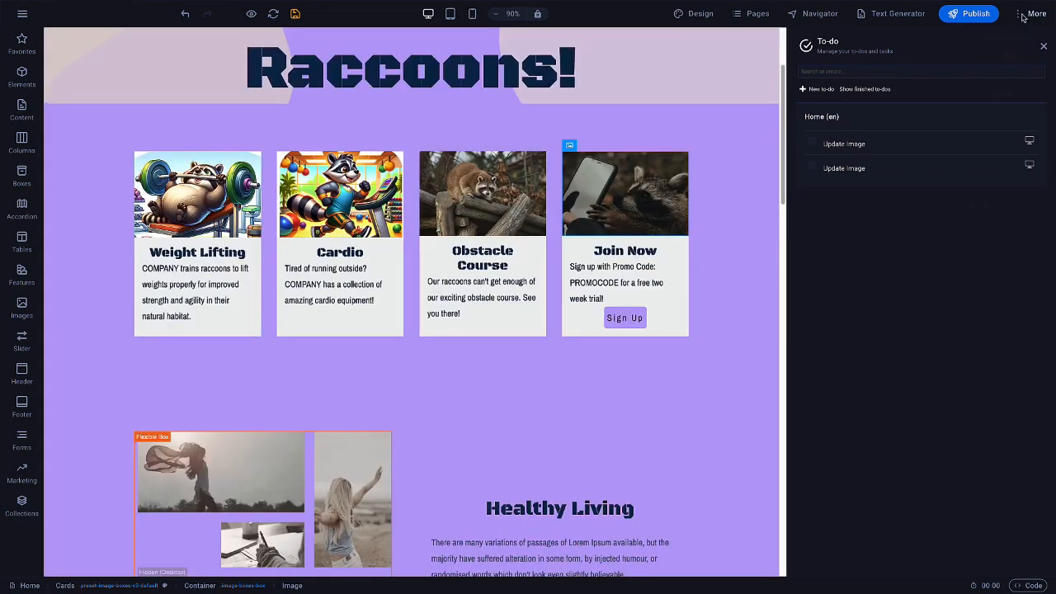
Set the company name in the website's contact data to Racco-Gym.
{"action": "left_click", "coordinate": [1023, 15]}
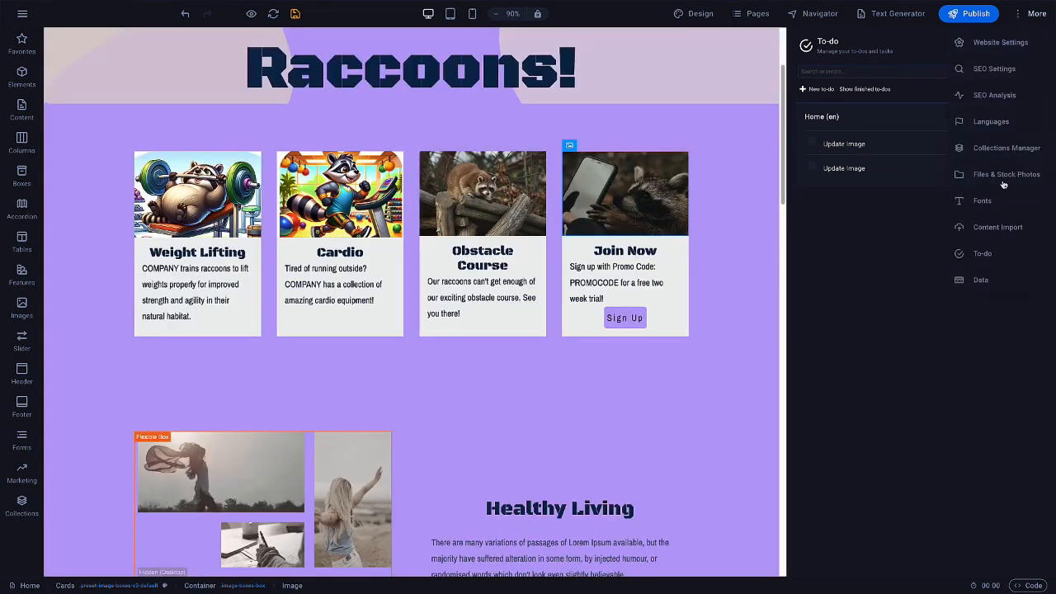
{"action": "left_click", "coordinate": [994, 279]}
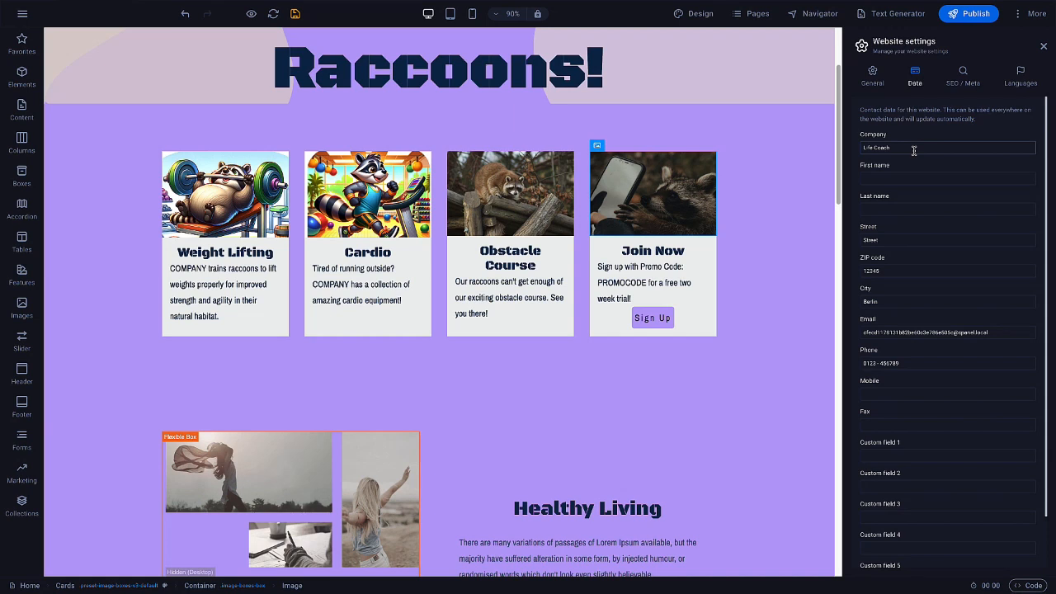
{"action": "left_click_drag", "start_coordinate": [914, 149], "coordinate": [862, 149]}
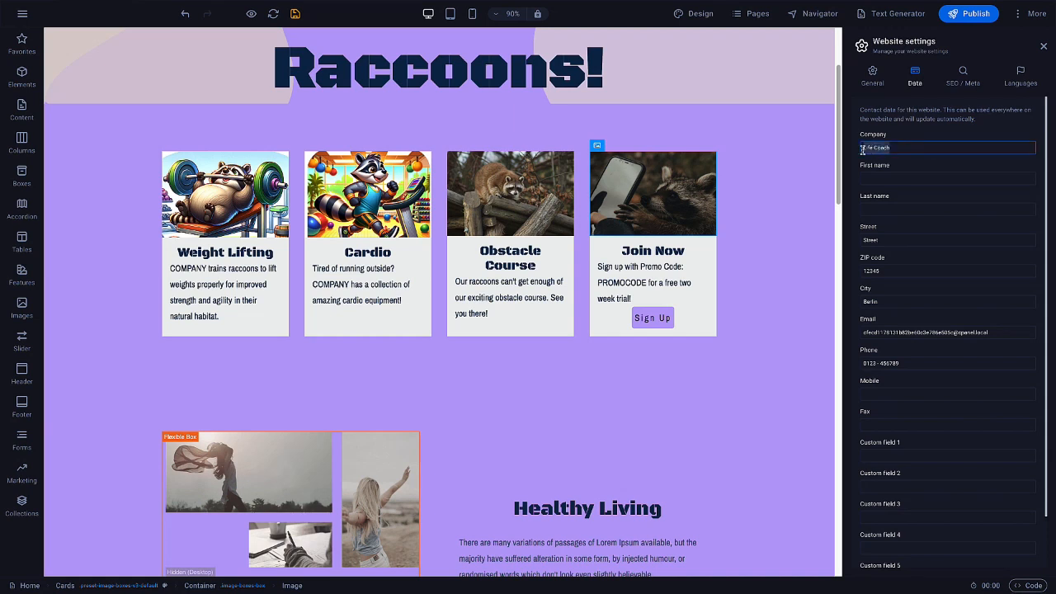
{"action": "type", "text": "Racco-Gym"}
Replace the word COMPANY in the Weight Lifting card's text with the Company contact data placeholder.
{"action": "left_click", "coordinate": [182, 272]}
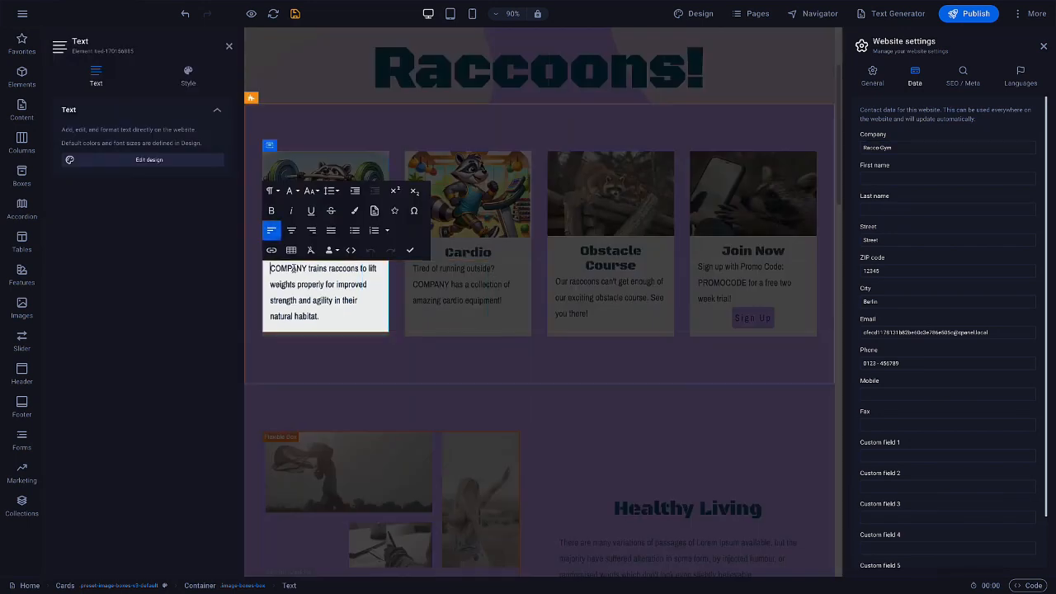
{"action": "double_click", "coordinate": [293, 268]}
{"action": "left_click", "coordinate": [330, 250]}
{"action": "left_click", "coordinate": [337, 270]}
{"action": "left_click", "coordinate": [427, 285]}
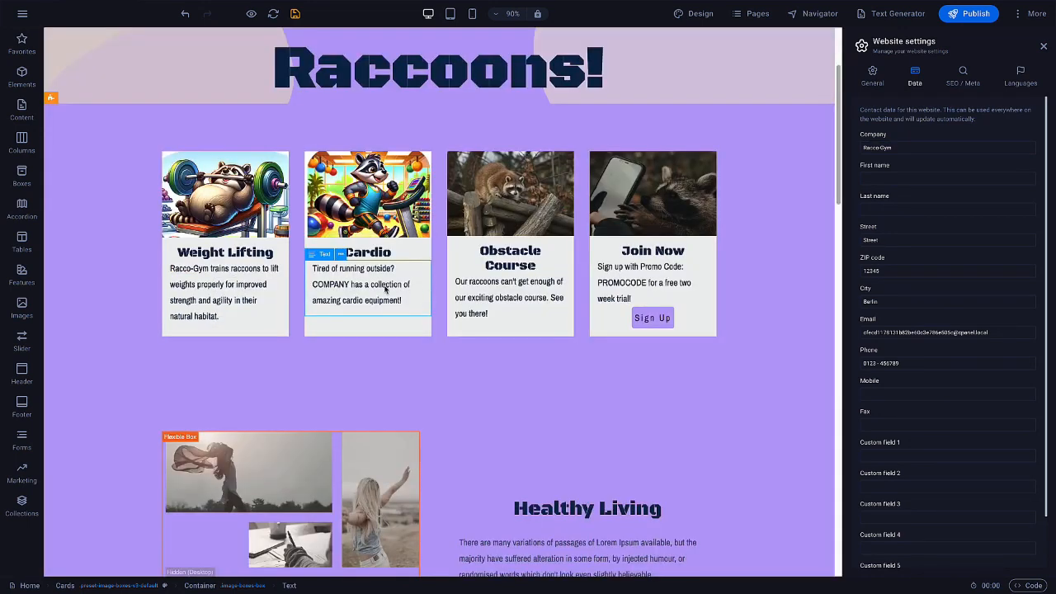
Replace the word COMPANY in the Cardio card's text with the Company contact data placeholder.
{"action": "left_click", "coordinate": [338, 287]}
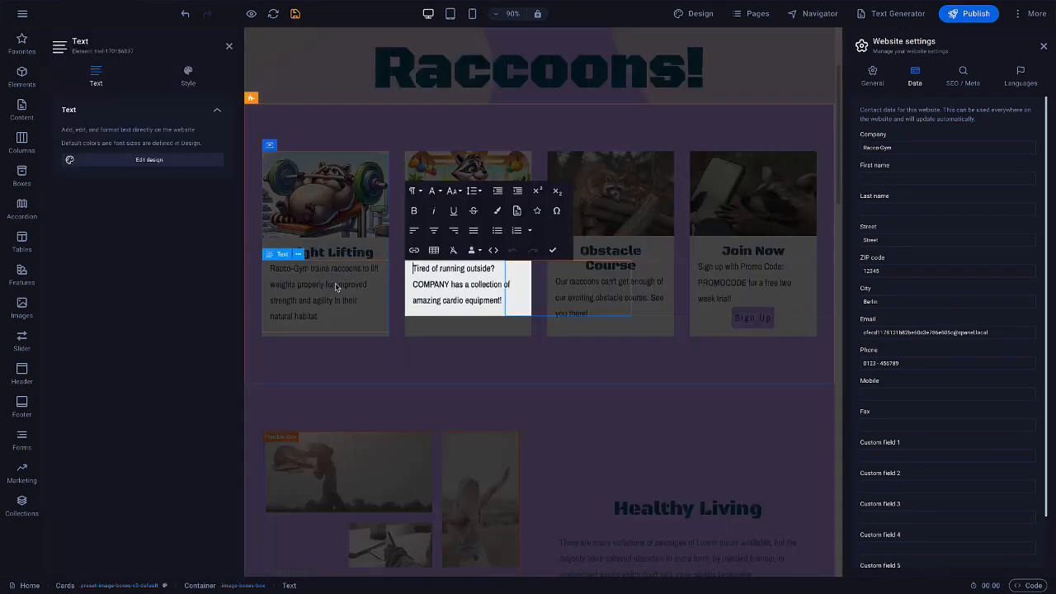
{"action": "double_click", "coordinate": [423, 283]}
{"action": "left_click", "coordinate": [472, 250]}
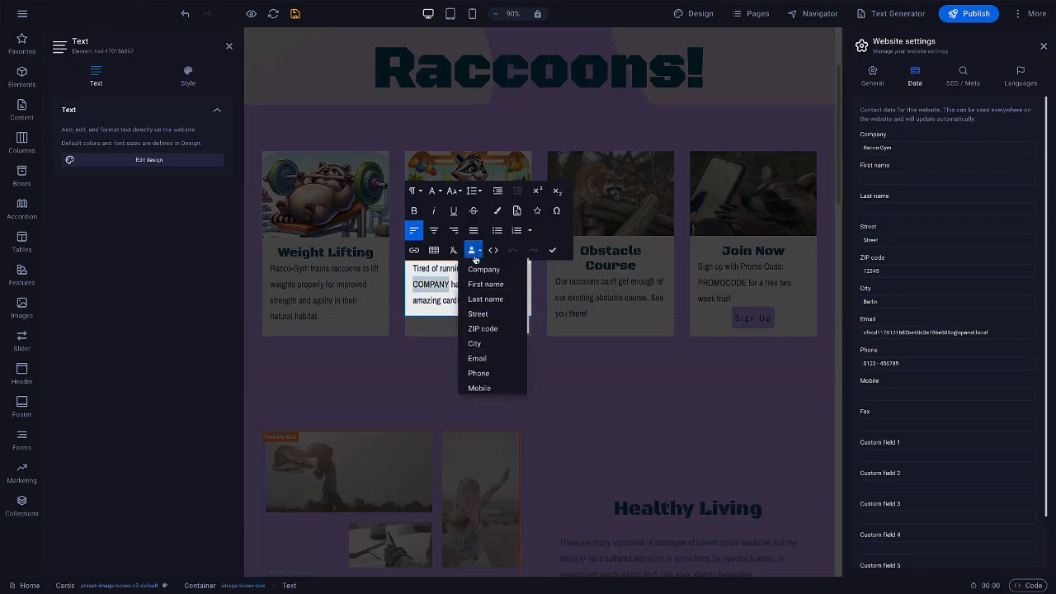
{"action": "left_click", "coordinate": [476, 270]}
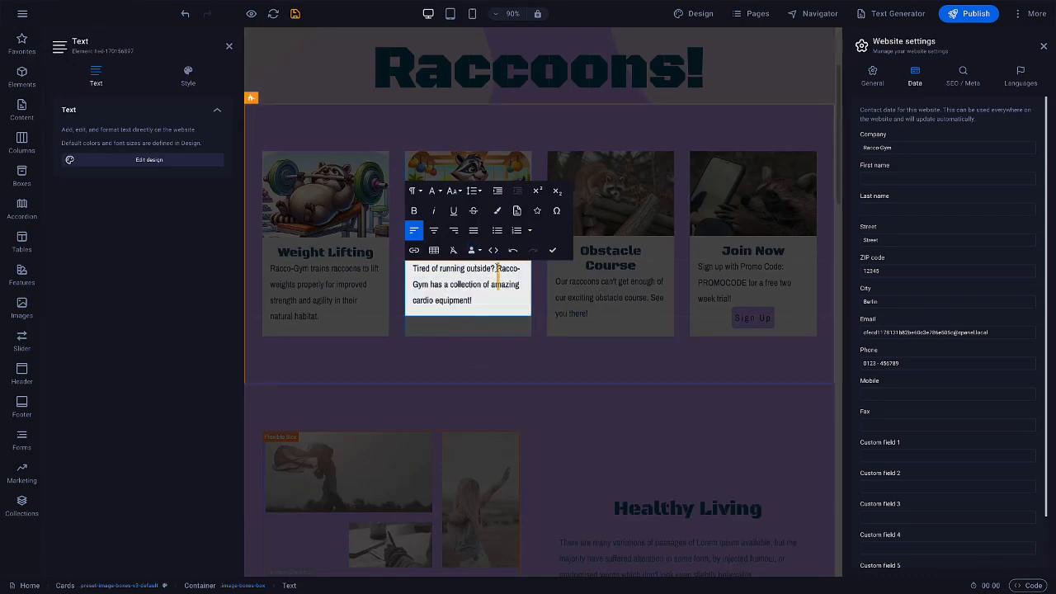
{"action": "left_click", "coordinate": [553, 250]}
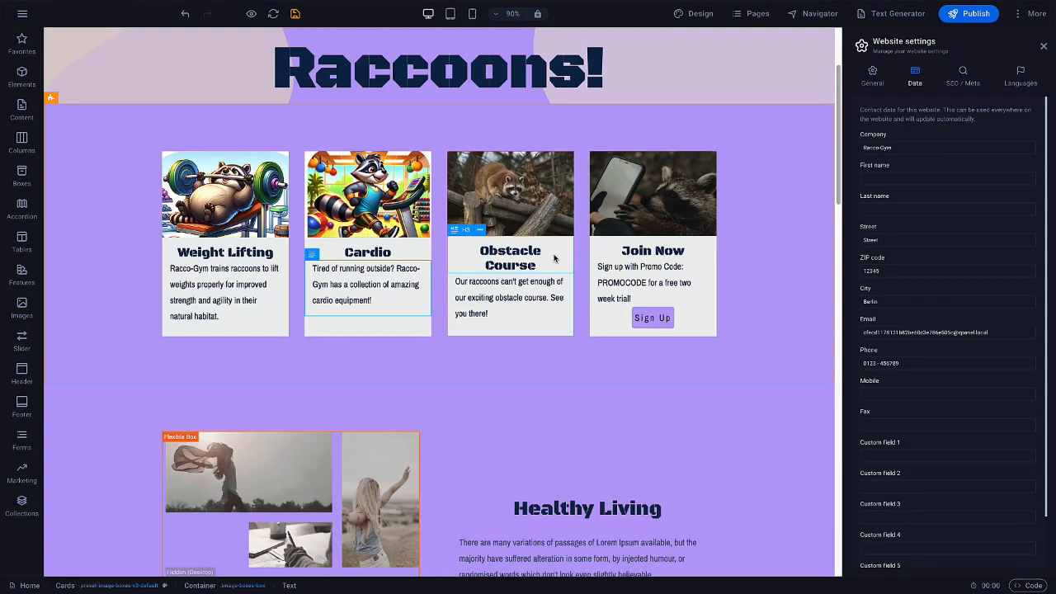
Change the company name in the website's contact data to RACCO-GYM and close the website settings.
{"action": "left_click_drag", "start_coordinate": [903, 148], "coordinate": [855, 151]}
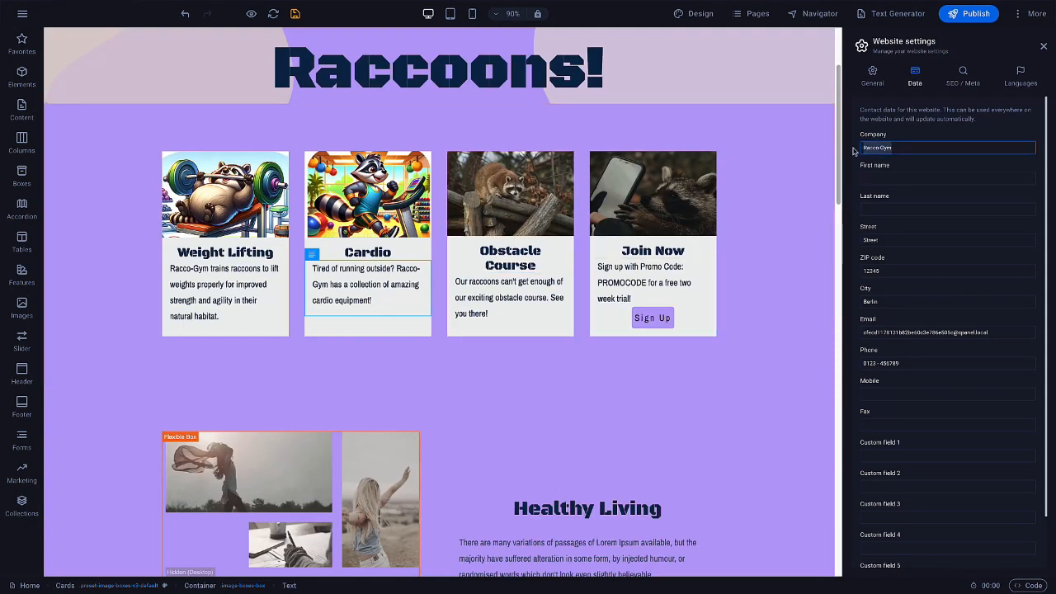
{"action": "type", "text": "RACCO-GYM"}
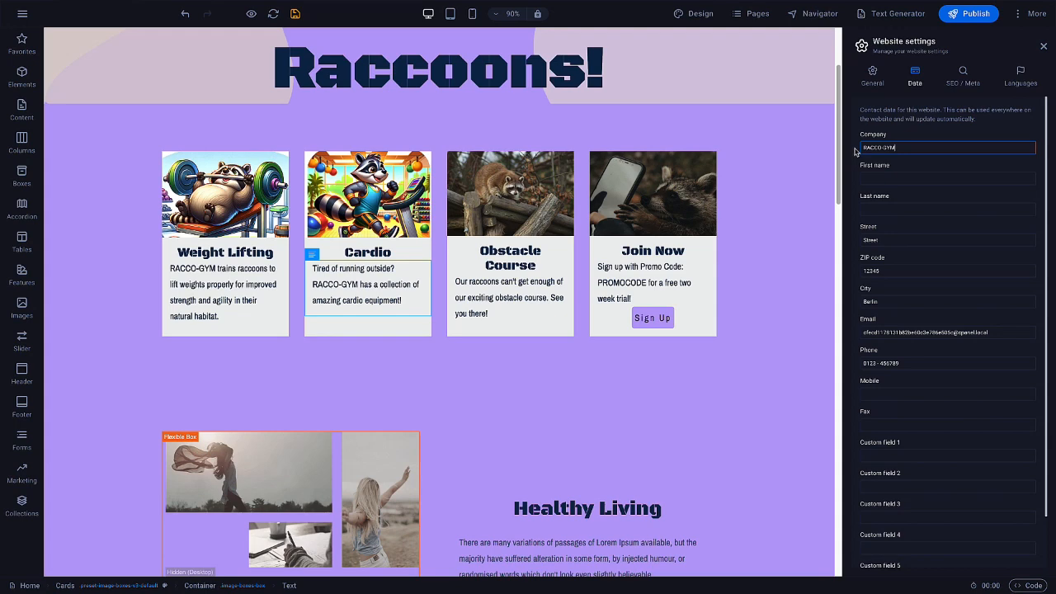
{"action": "left_click", "coordinate": [1043, 46]}
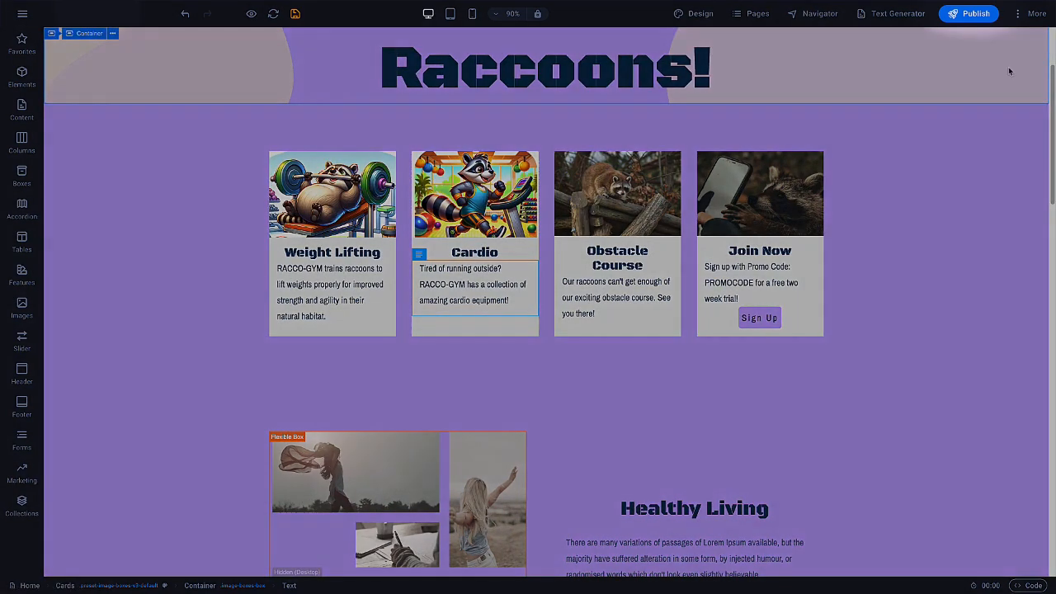
{"action": "scroll", "coordinate": [830, 143], "scroll_direction": "up", "scroll_amount": 3}
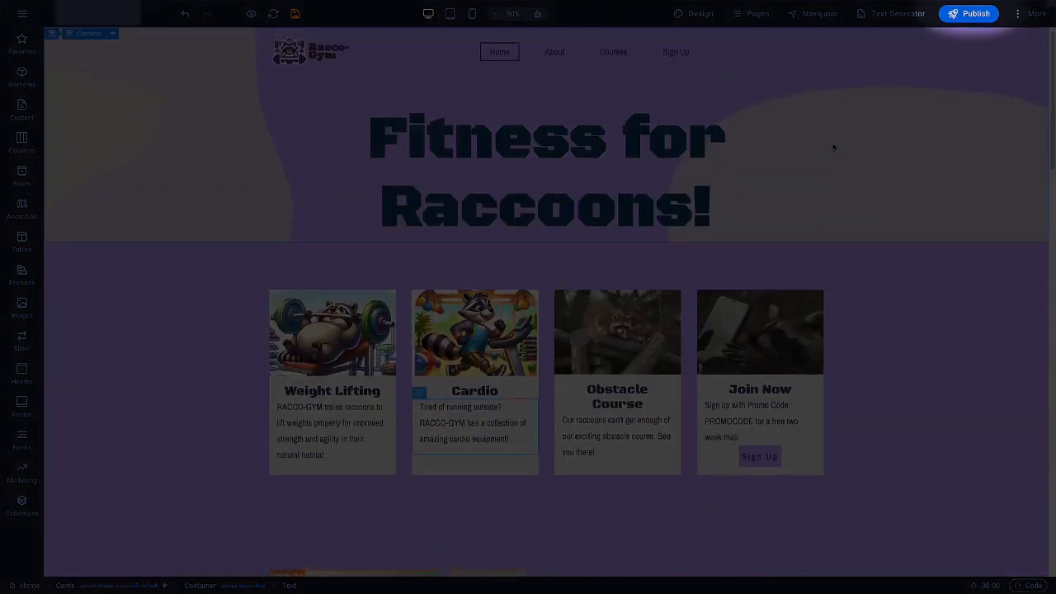